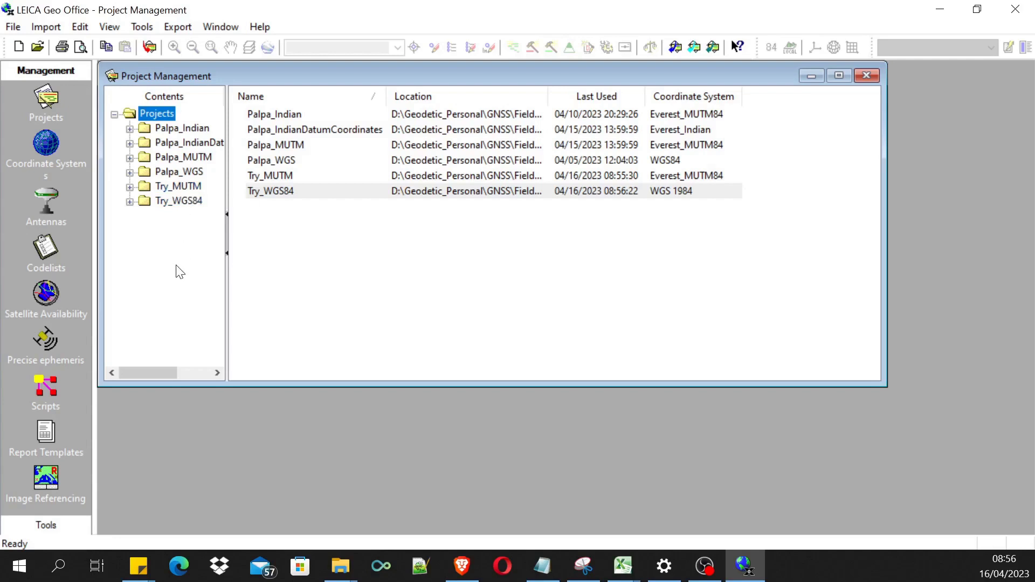
# Start an ASCII data import and open Palp_MUTM_ParameterPoints.csv in Excel to inspect it.
pyautogui.click(50, 26)
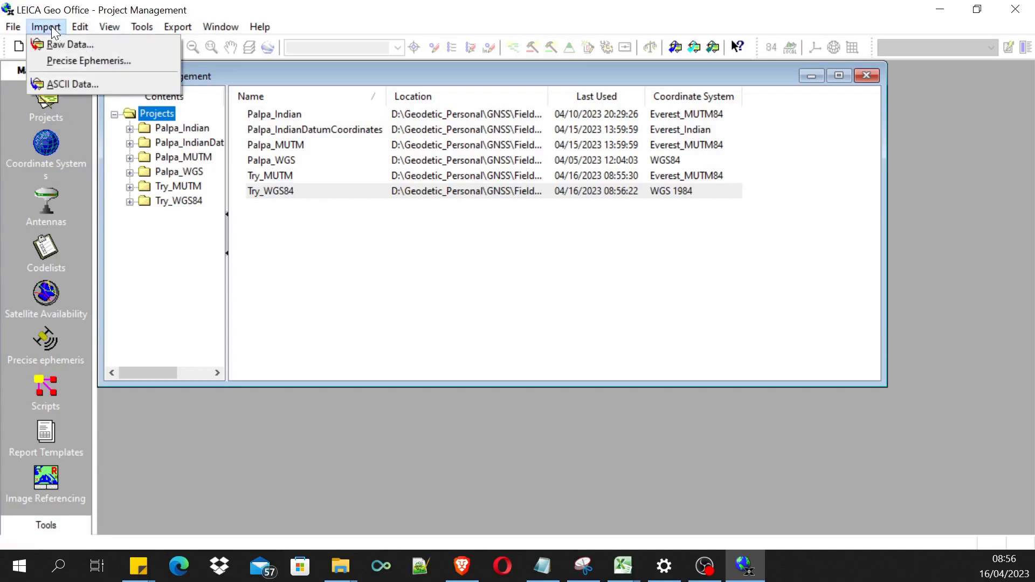
pyautogui.click(76, 84)
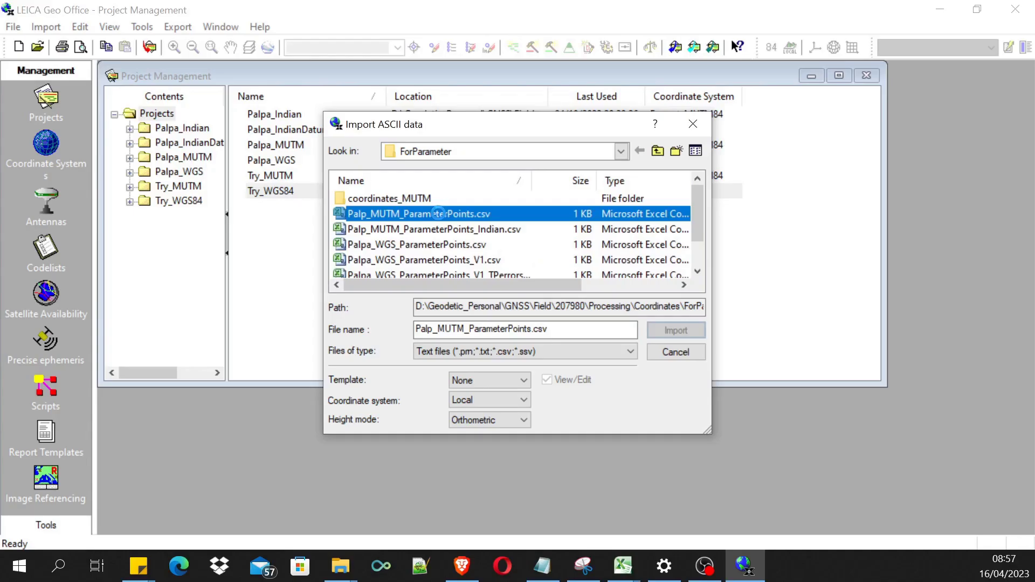
pyautogui.rightClick(437, 213)
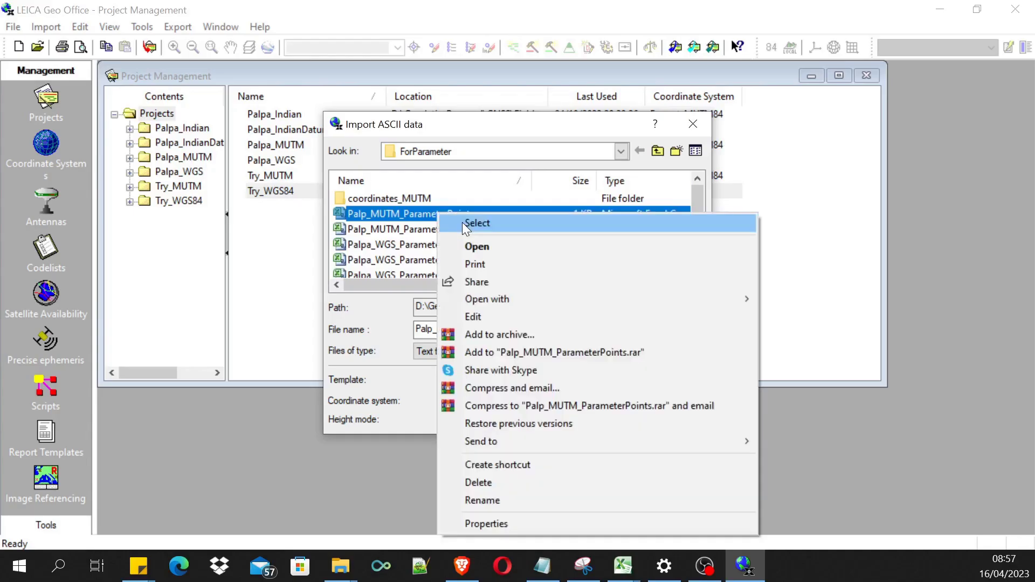
pyautogui.click(474, 250)
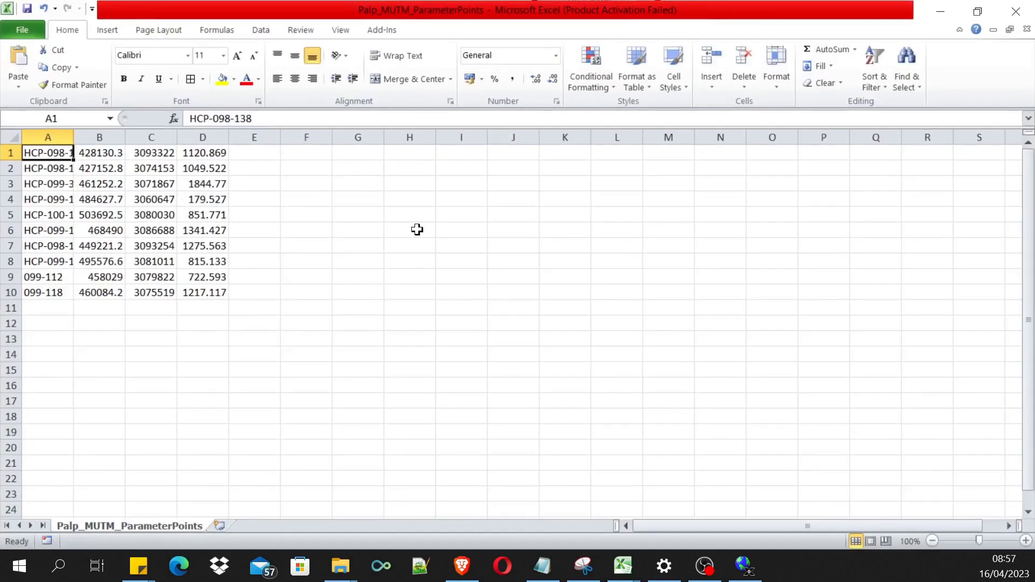
# Autofit column A to show full point IDs and inspect the easting, northing and height columns.
pyautogui.doubleClick(73, 138)
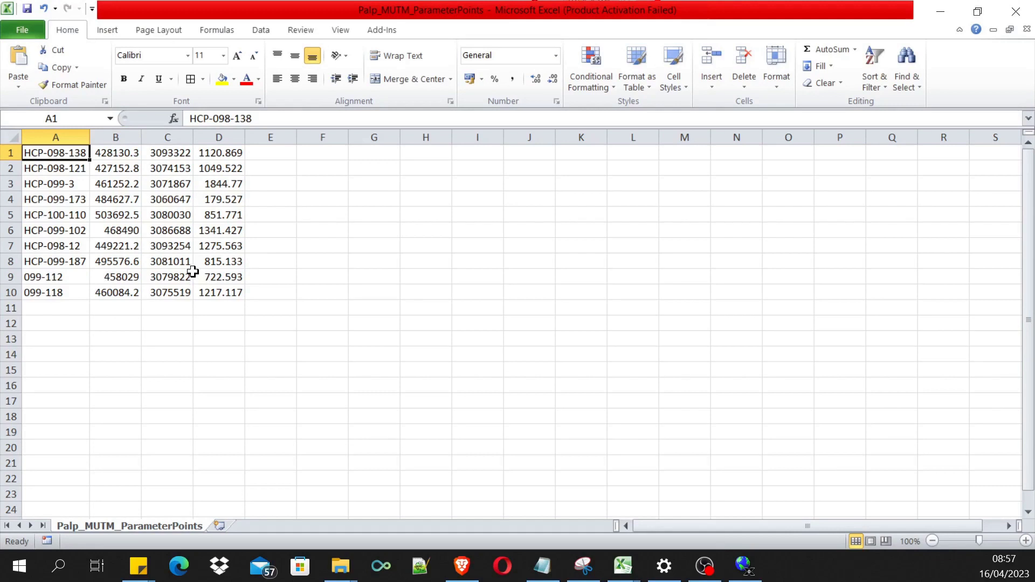
pyautogui.moveTo(35, 154); pyautogui.dragTo(210, 292)
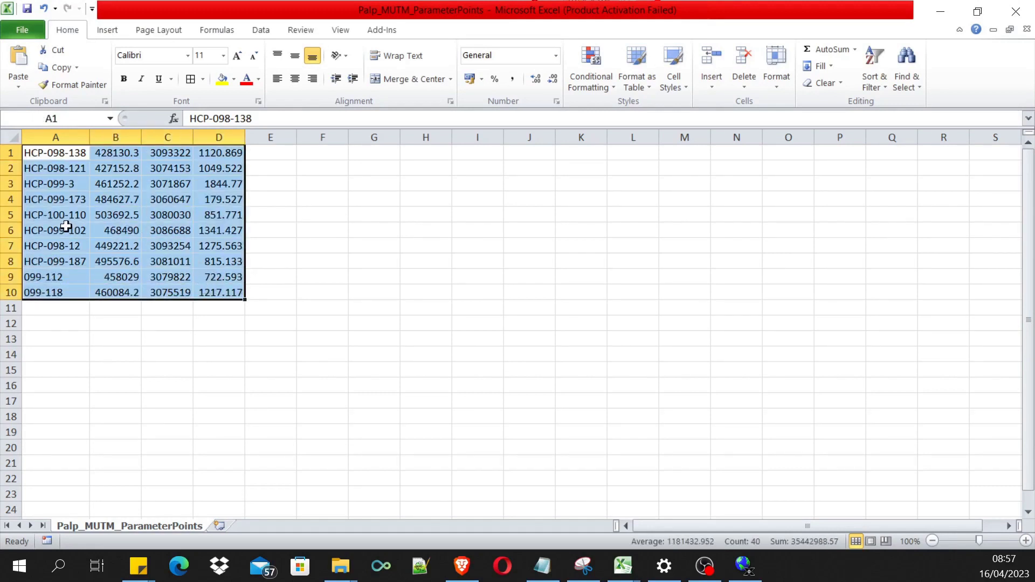
pyautogui.click(69, 152)
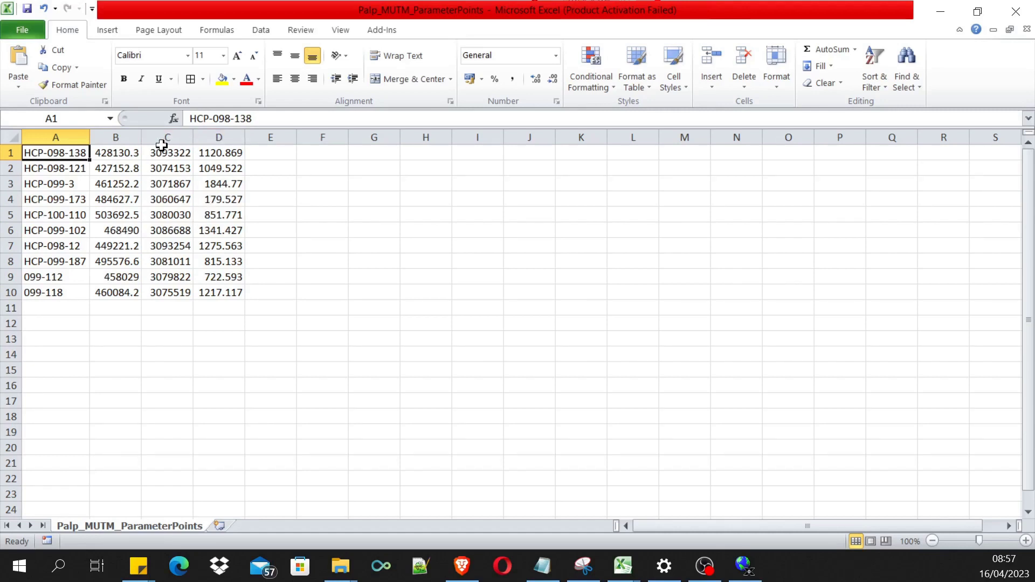
pyautogui.click(116, 137)
pyautogui.click(172, 138)
pyautogui.click(219, 135)
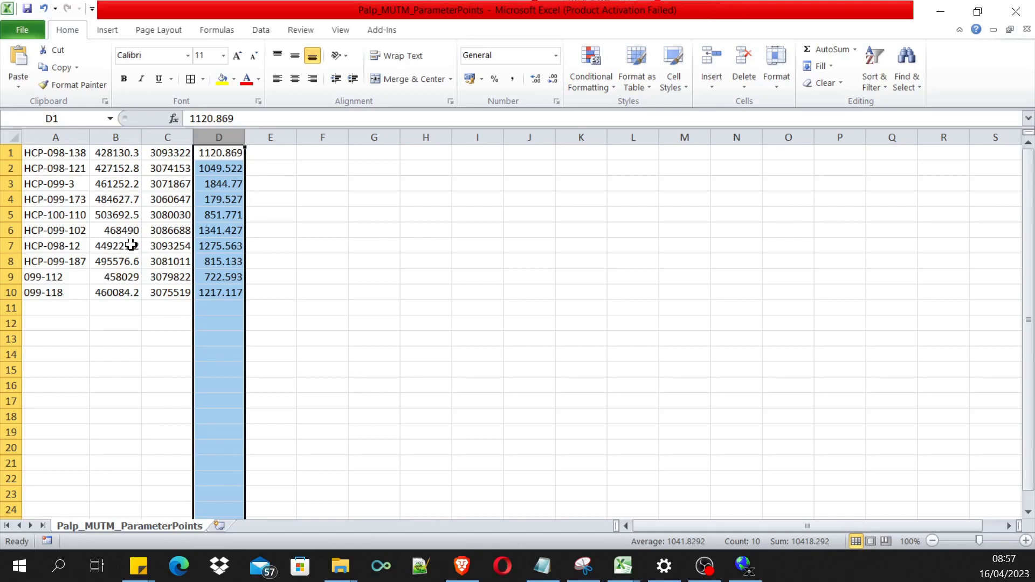
pyautogui.click(157, 324)
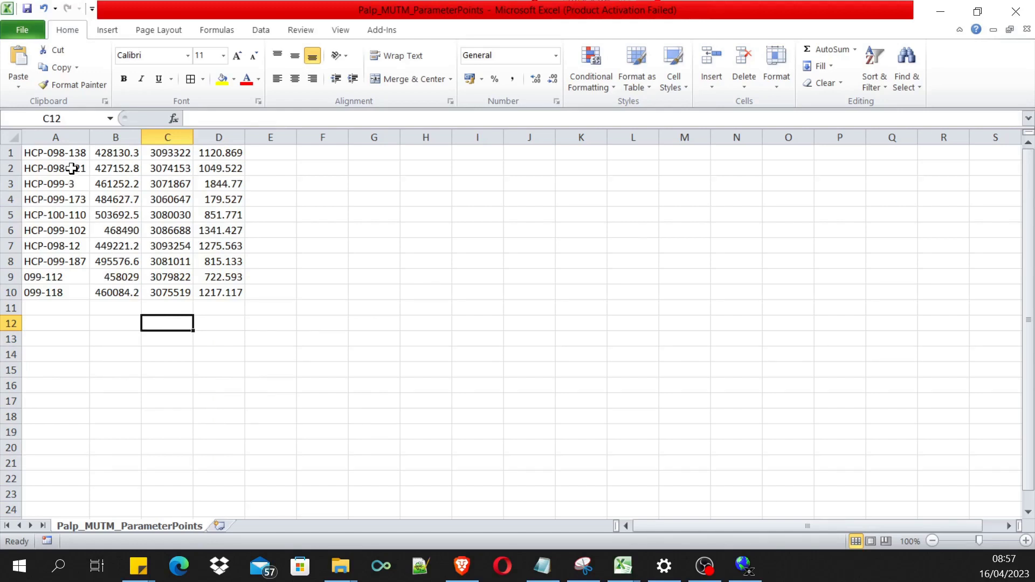
# Recheck columns A–D, the full easting in B1, and all ten rows of point data.
pyautogui.click(67, 137)
pyautogui.click(124, 150)
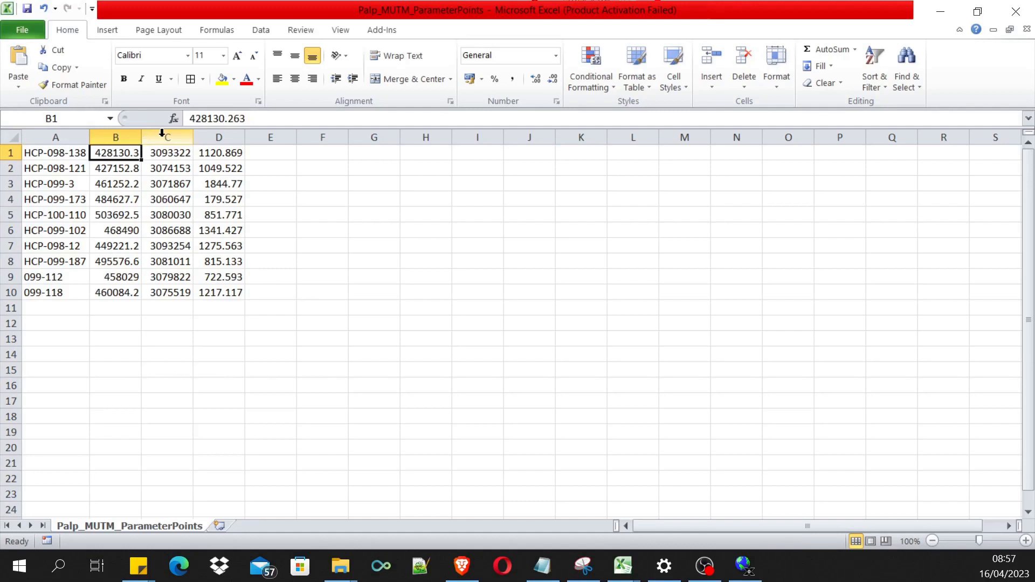
pyautogui.click(167, 137)
pyautogui.click(218, 137)
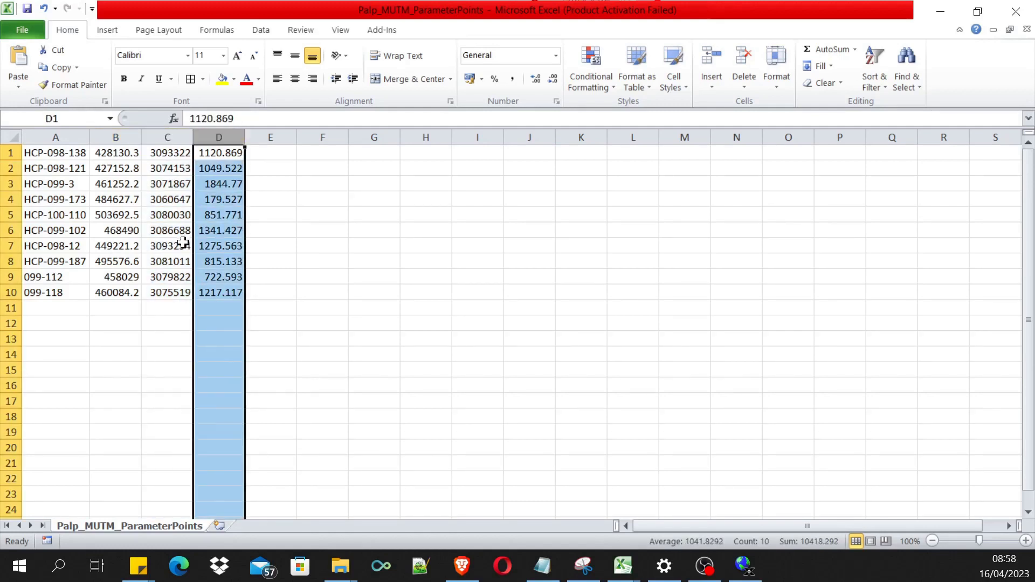
pyautogui.click(115, 137)
pyautogui.click(167, 137)
pyautogui.click(222, 136)
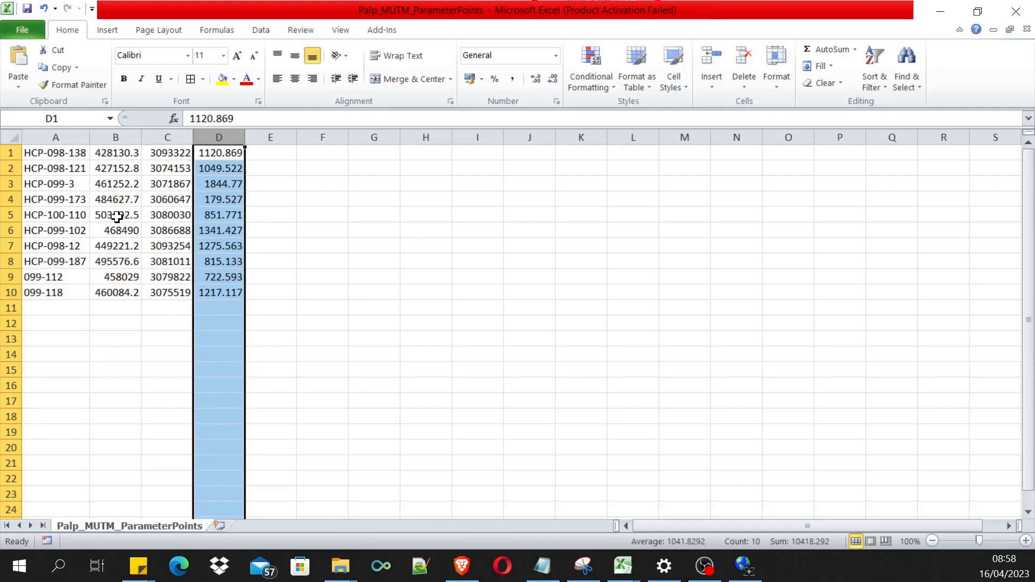
pyautogui.moveTo(44, 155); pyautogui.dragTo(238, 292)
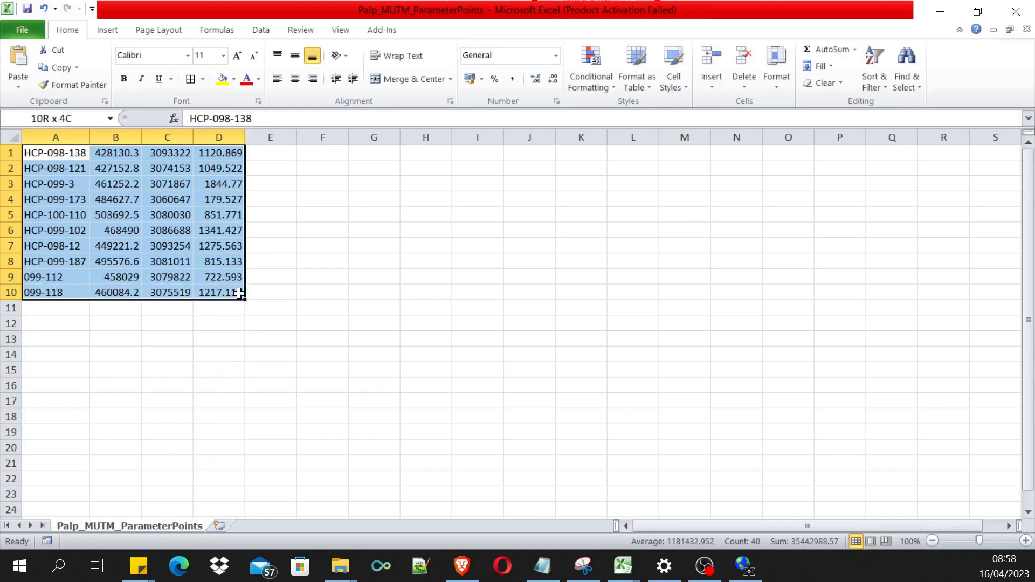
# Close the CSV workbook without saving and minimize Excel.
pyautogui.click(1015, 11)
pyautogui.click(526, 304)
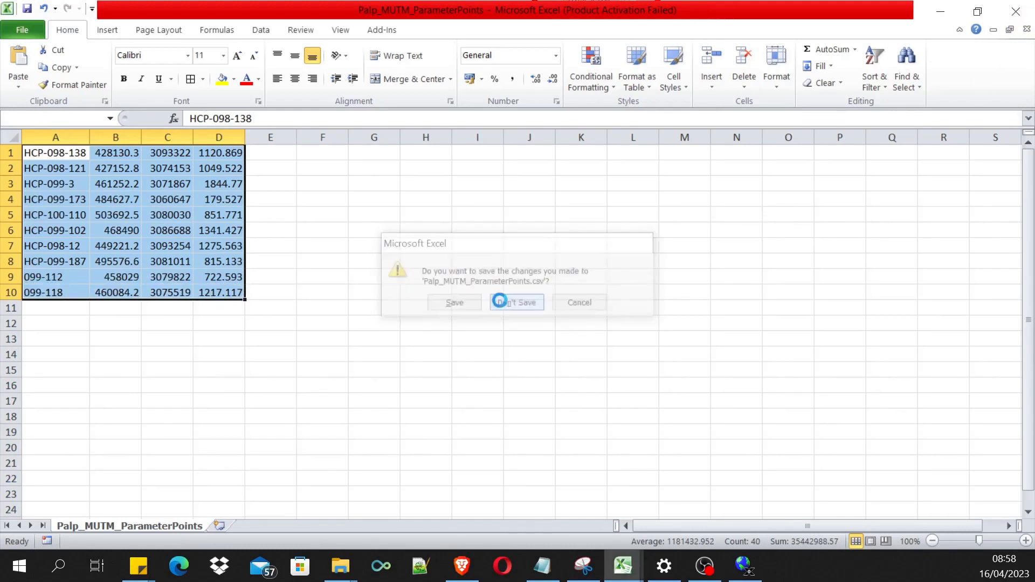
pyautogui.click(940, 11)
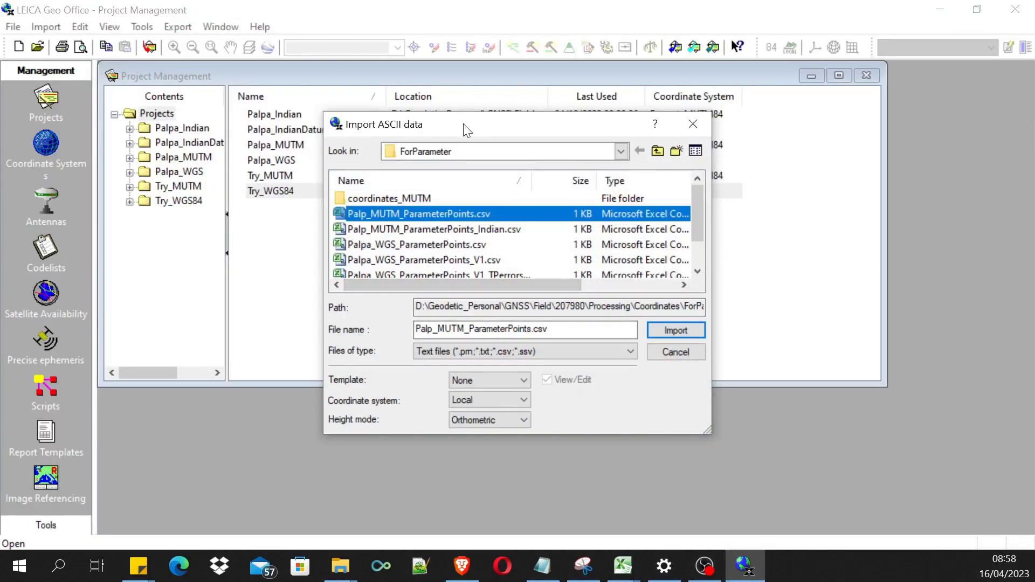
# Keep the import's coordinate system set to Local.
pyautogui.moveTo(466, 130); pyautogui.dragTo(397, 147)
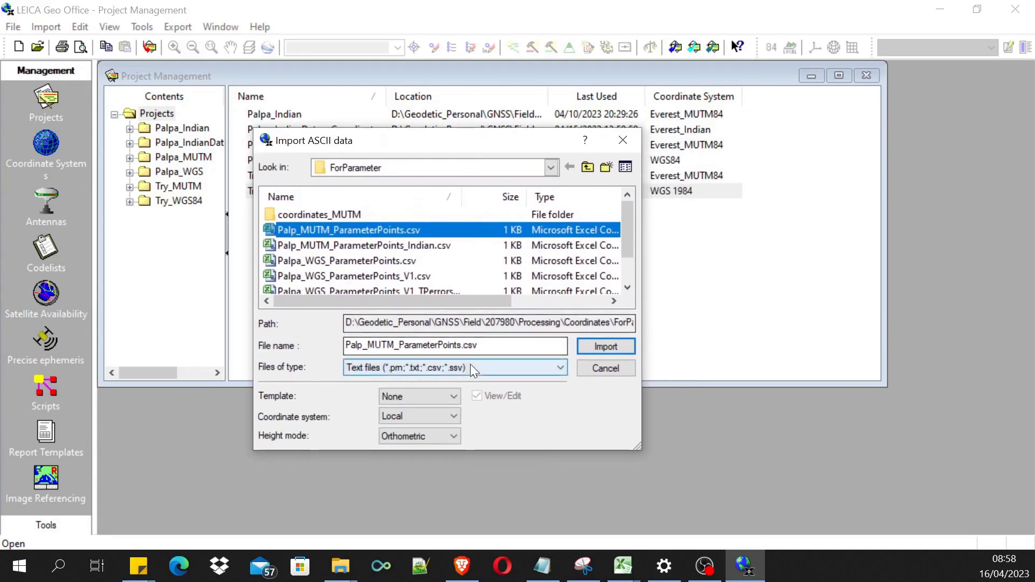
pyautogui.click(448, 417)
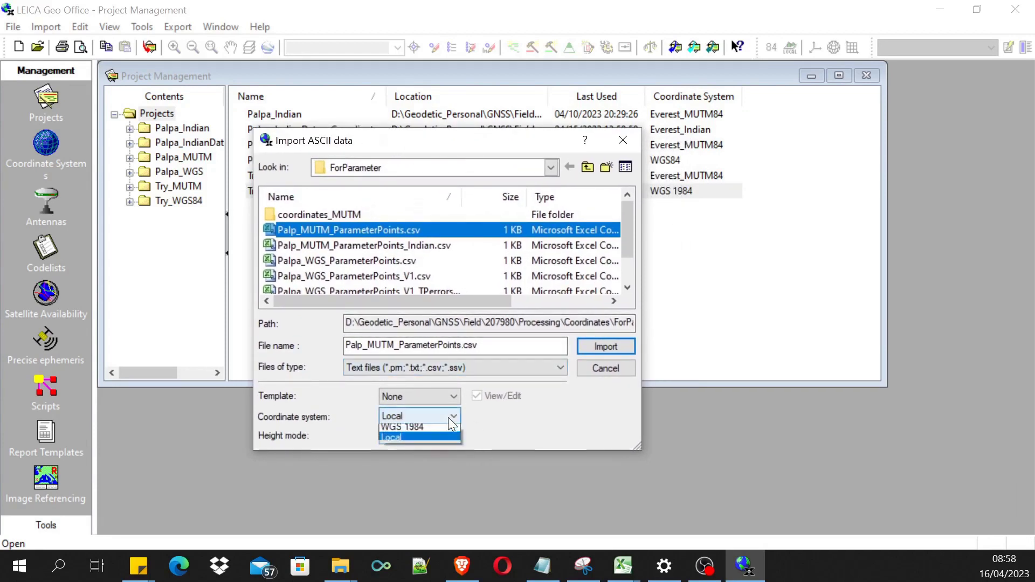
pyautogui.click(434, 444)
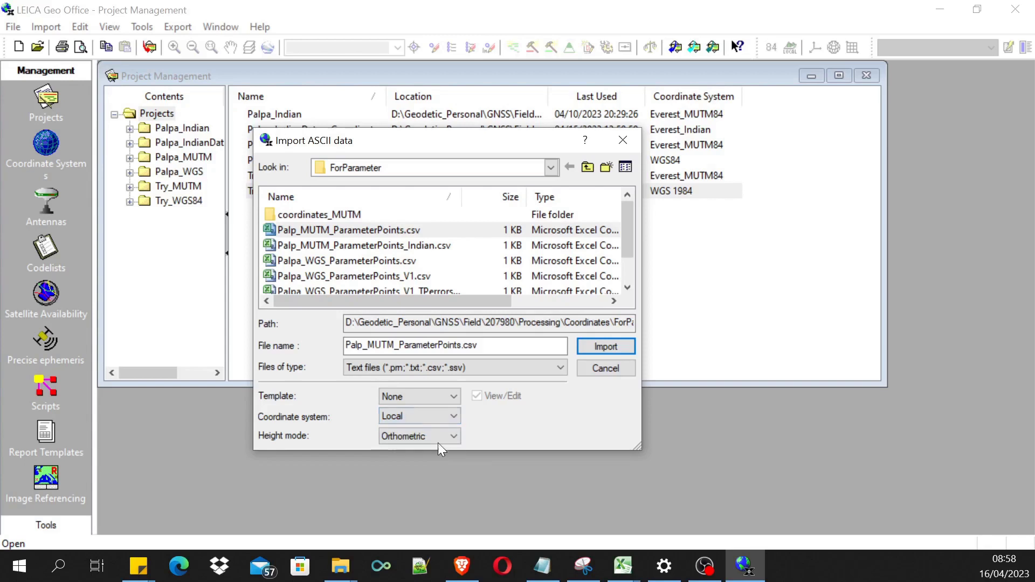
pyautogui.click(446, 415)
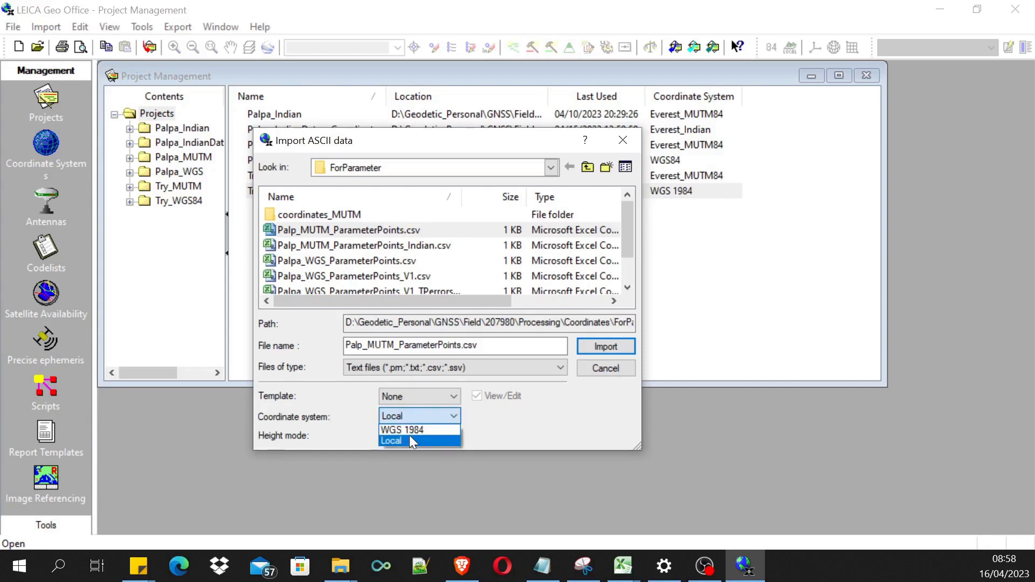
pyautogui.click(409, 435)
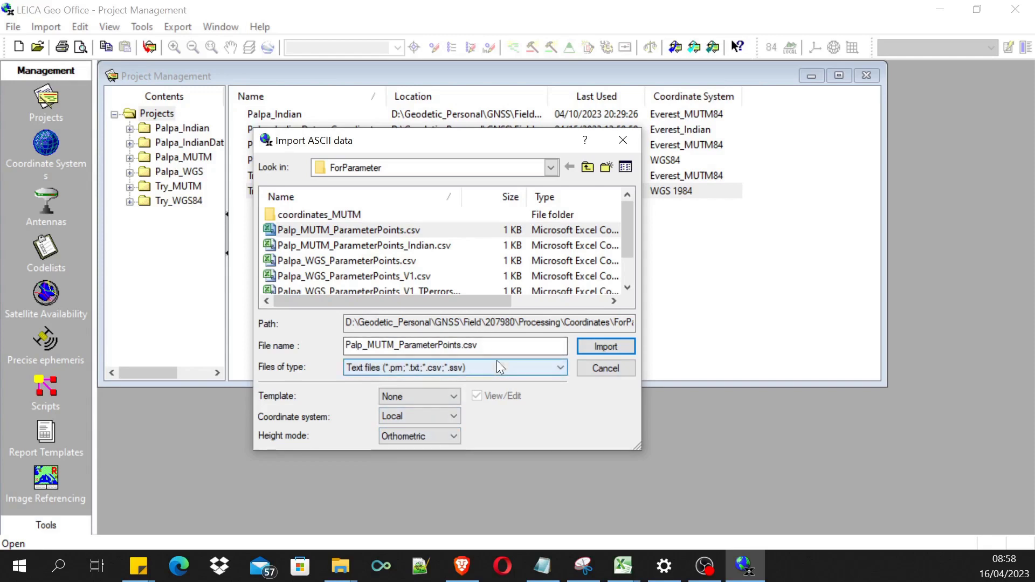
# Reopen the MUTM CSV in Excel, minimize it, and attempt the import, which reports an invalid file.
pyautogui.rightClick(339, 229)
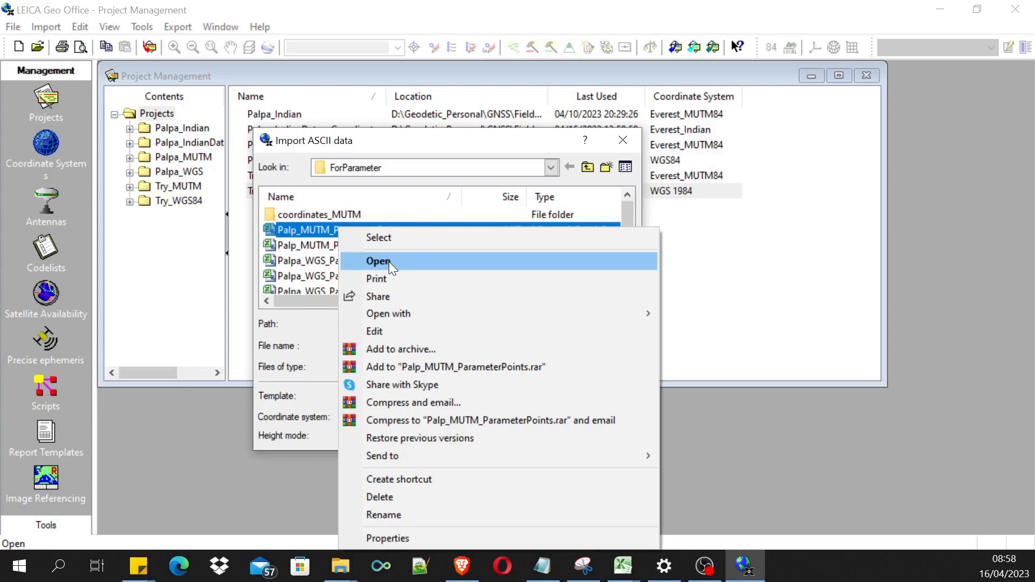
pyautogui.click(389, 261)
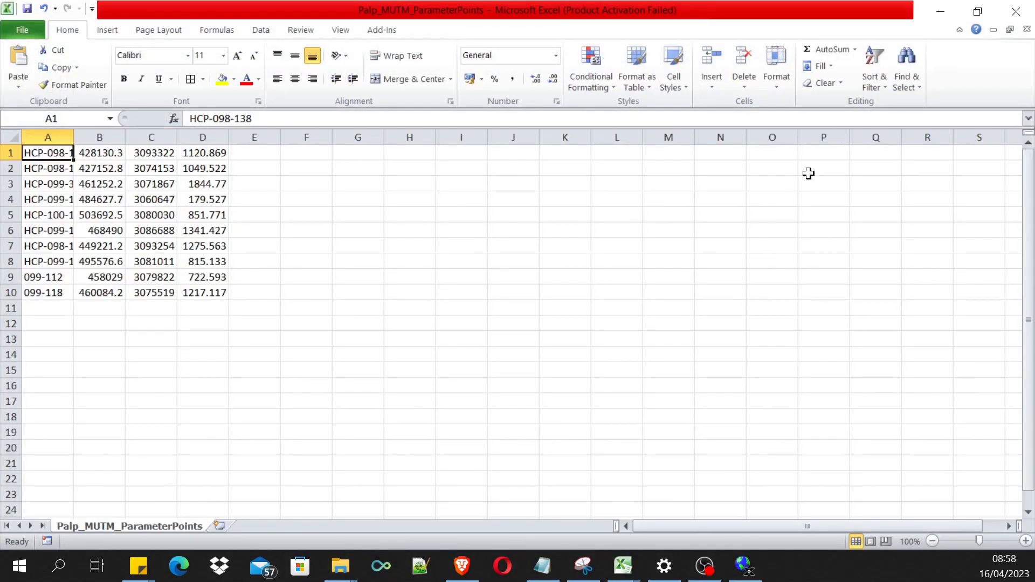
pyautogui.click(940, 11)
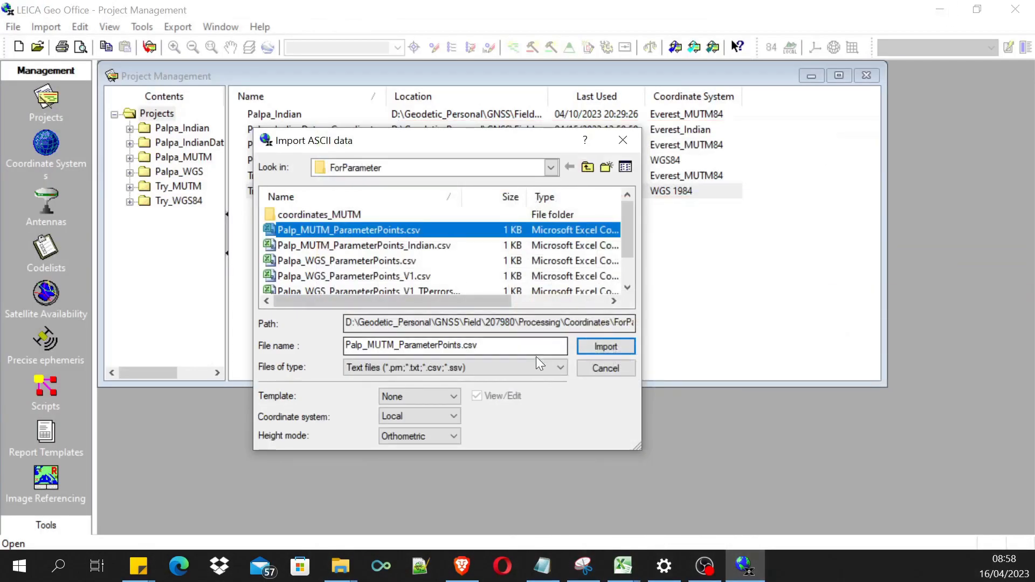
pyautogui.click(592, 348)
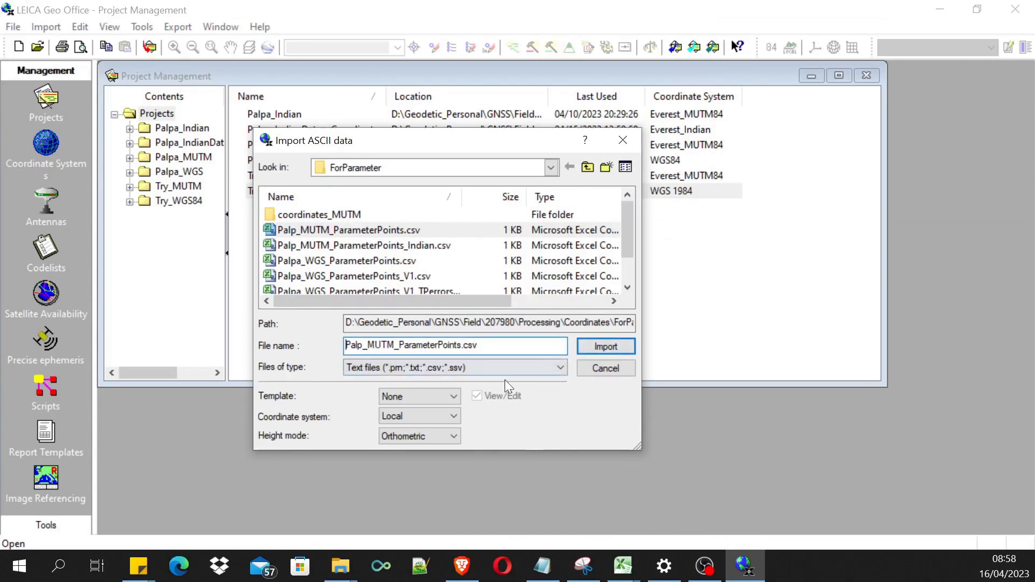
# Close the Palp_MUTM_ParameterPoints window still open in Excel.
pyautogui.click(627, 566)
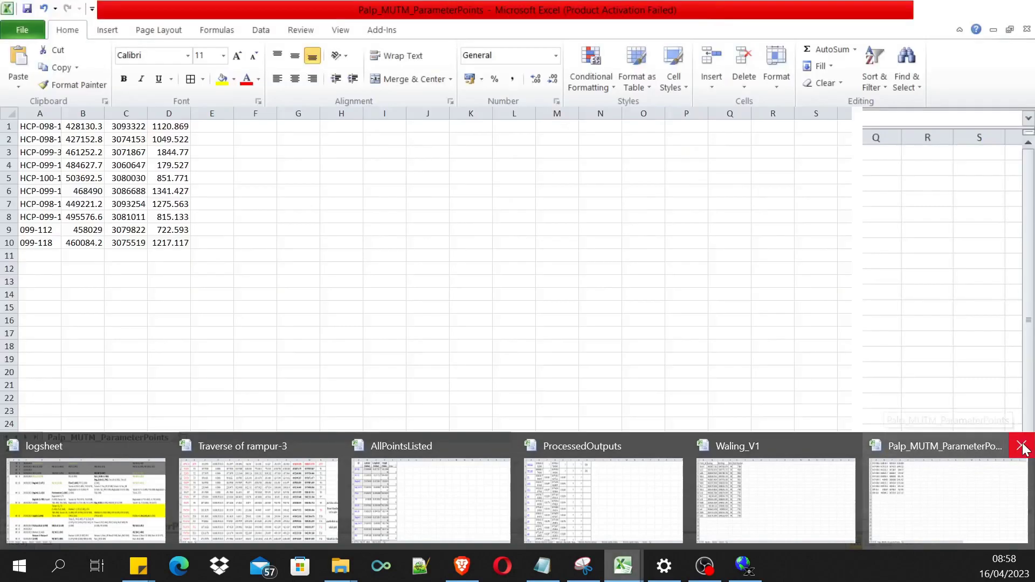
pyautogui.click(1021, 446)
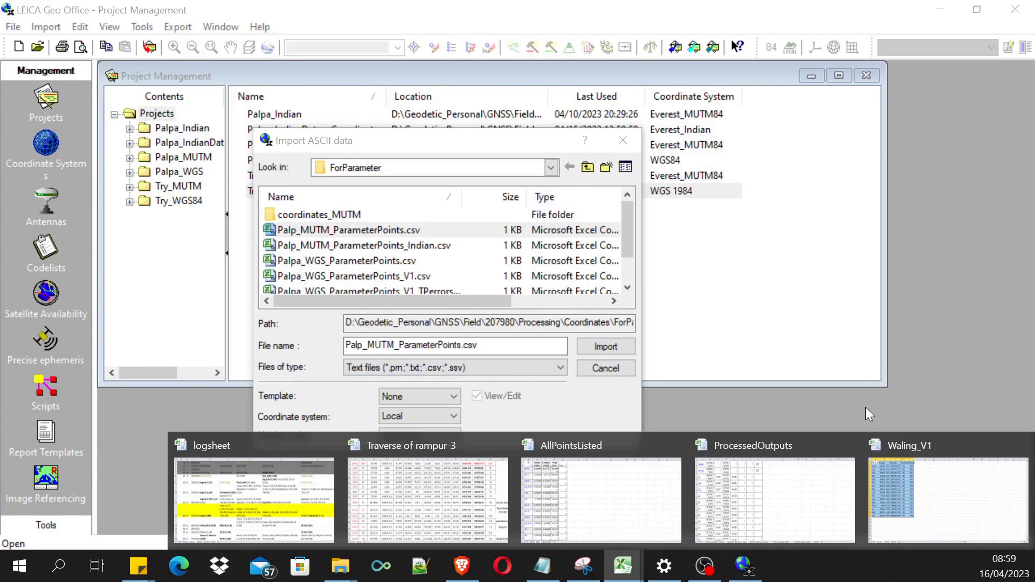
pyautogui.click(848, 345)
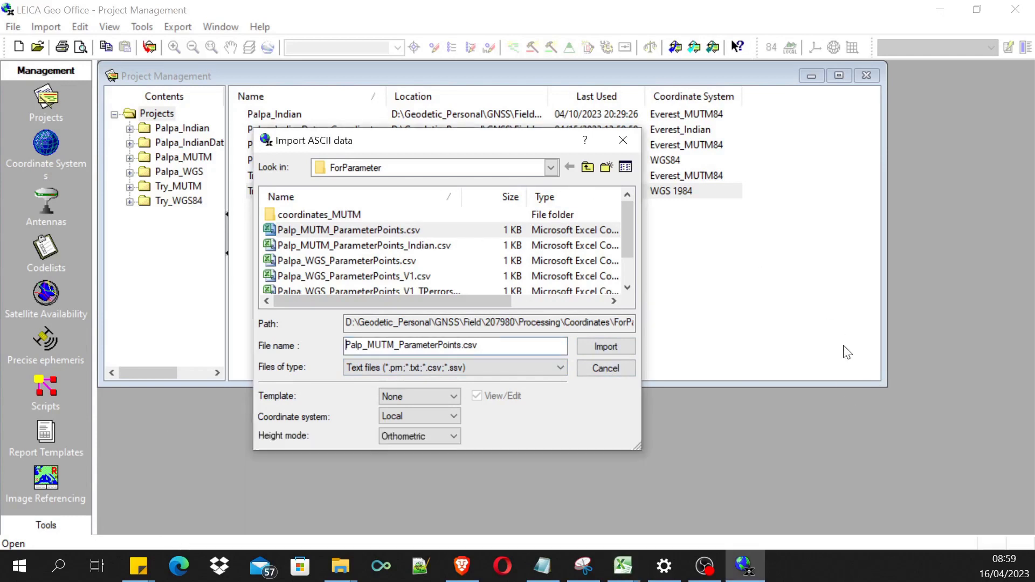
# Confirm coordinate system Local and height mode Orthometric in the import dialog.
pyautogui.click(444, 413)
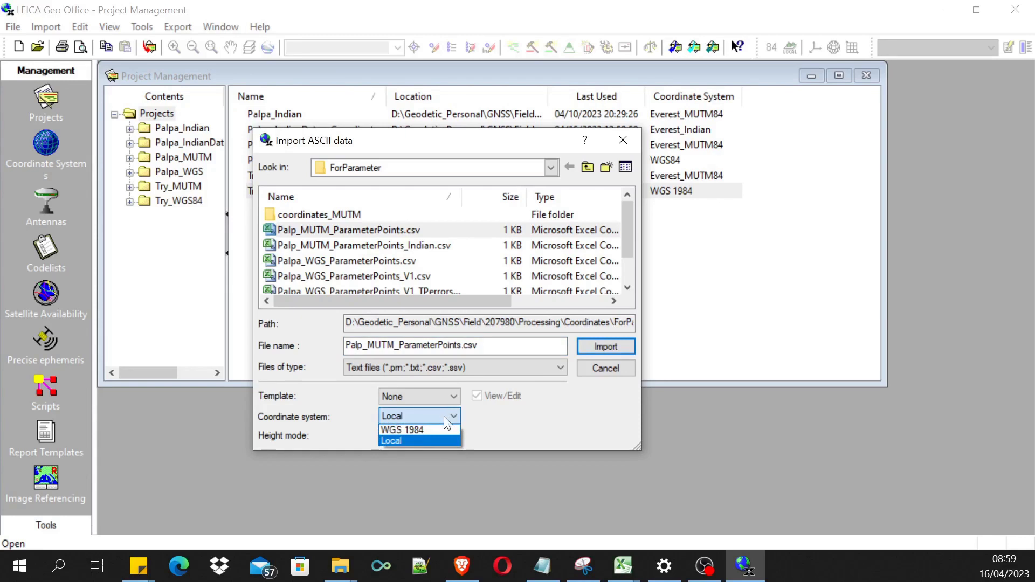
pyautogui.click(412, 441)
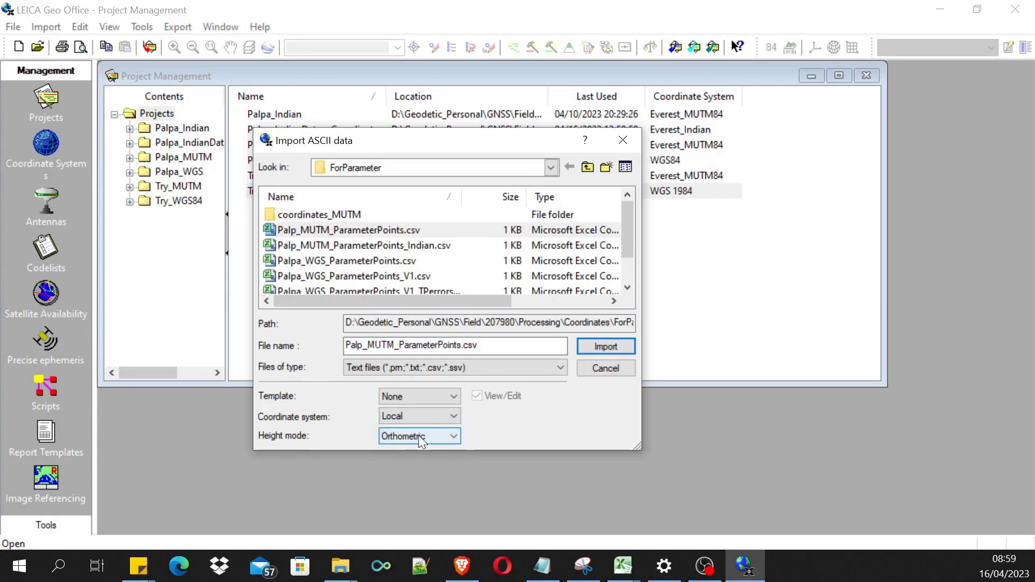
pyautogui.click(418, 435)
pyautogui.click(407, 461)
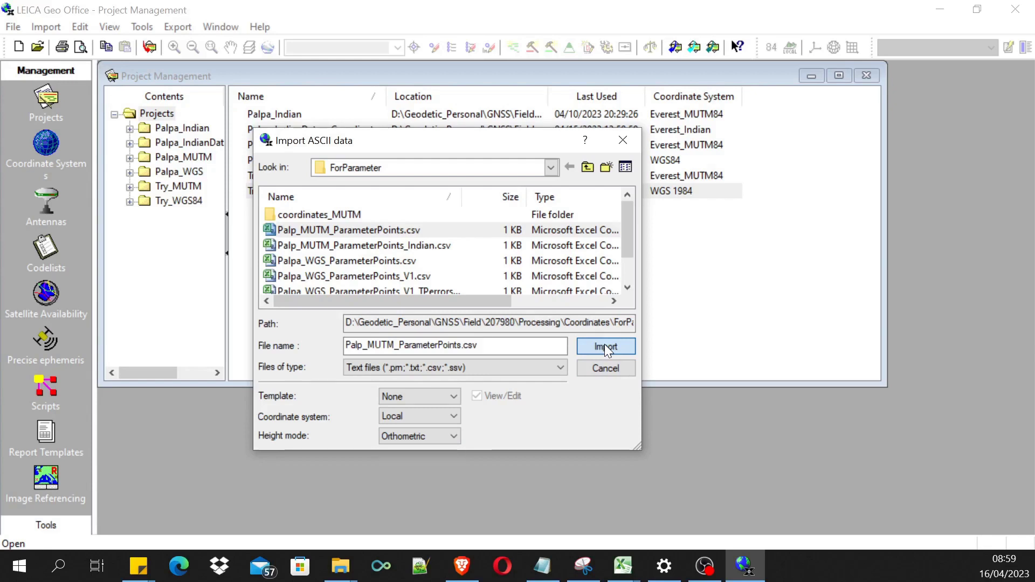
# Open the user-defined ASCII import wizard with Free delimited format, keeping the start row at 1.
pyautogui.click(604, 344)
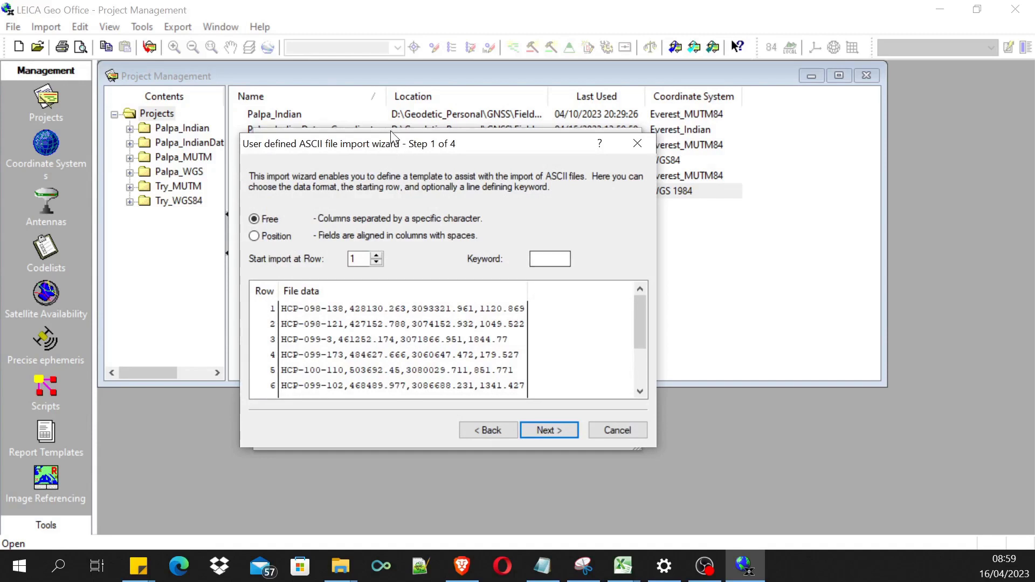
pyautogui.moveTo(409, 150)
pyautogui.mouseDown()
pyautogui.moveTo(440, 154)
pyautogui.moveTo(407, 145)
pyautogui.mouseUp()
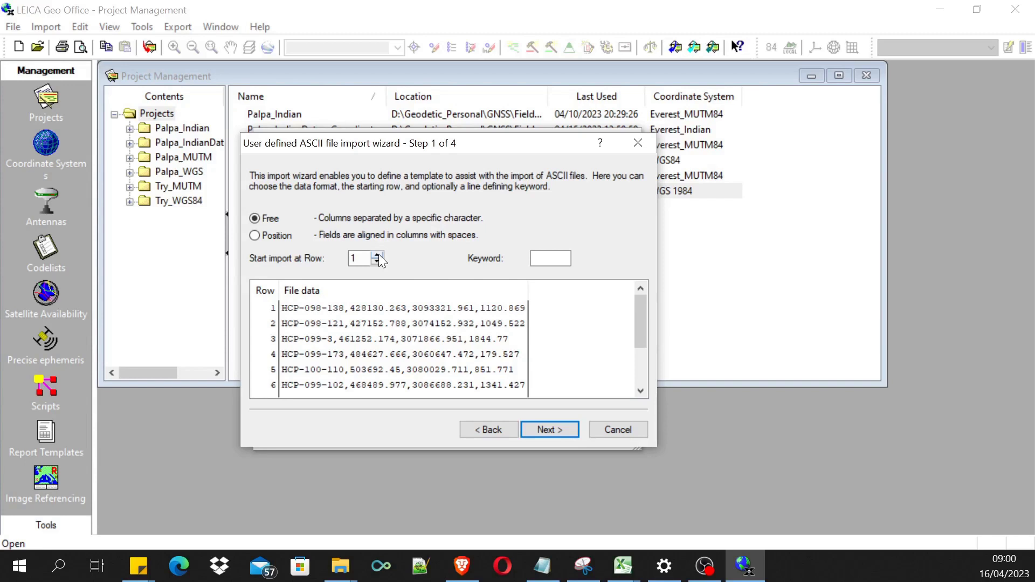
pyautogui.click(378, 254)
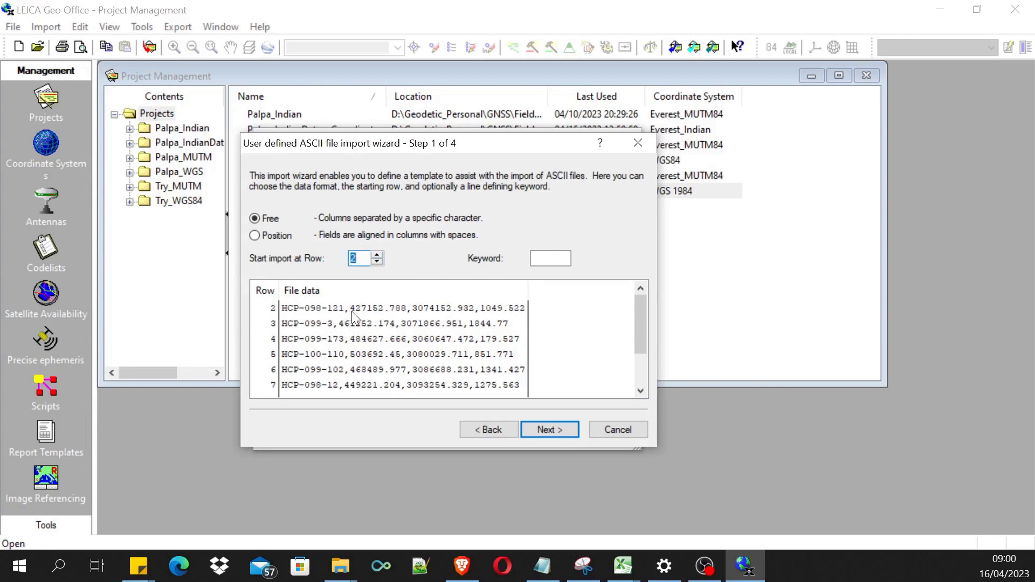
pyautogui.click(380, 262)
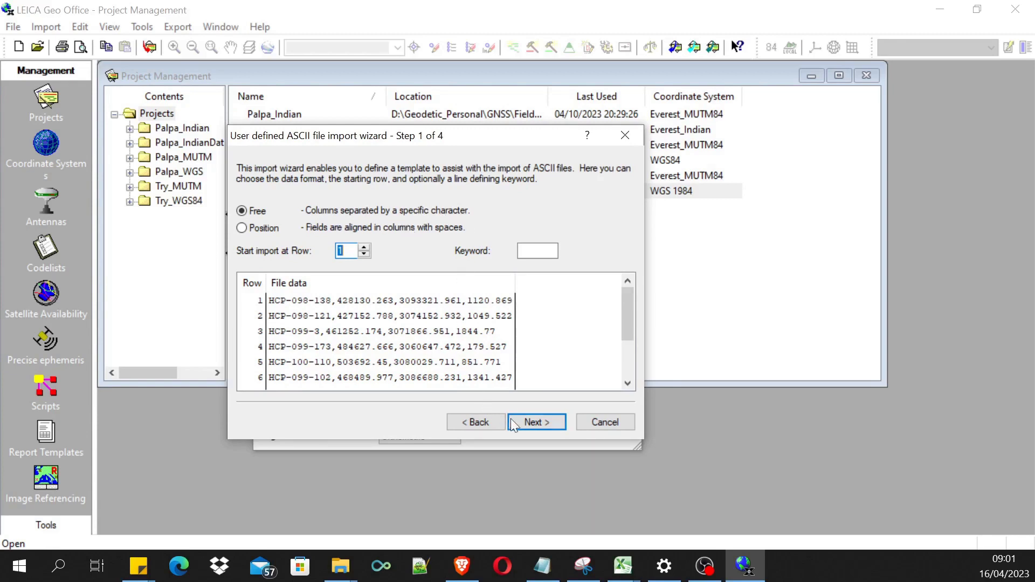
# On step 2, use Comma as the only separator so the preview shows four columns.
pyautogui.click(545, 422)
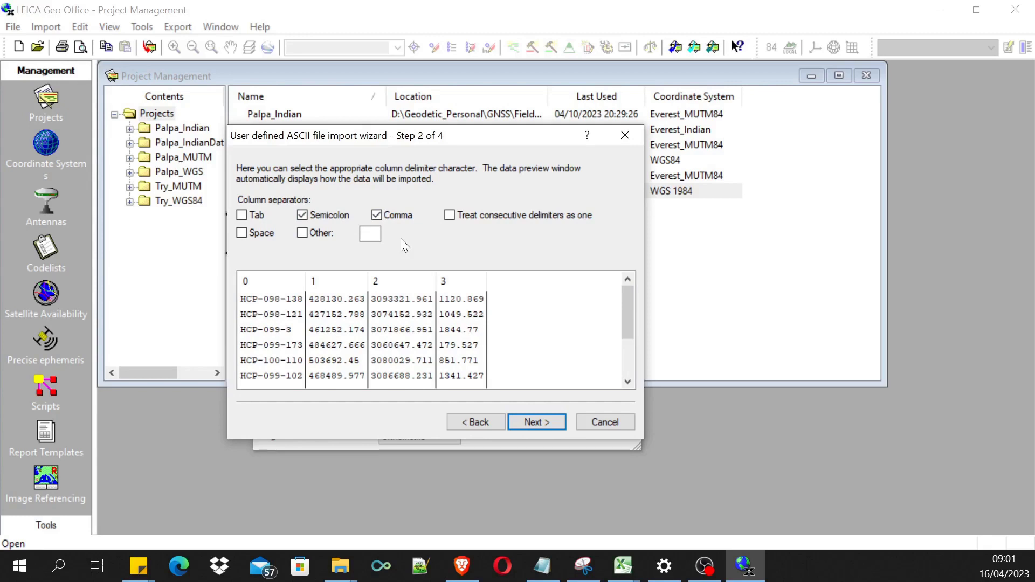
pyautogui.click(376, 216)
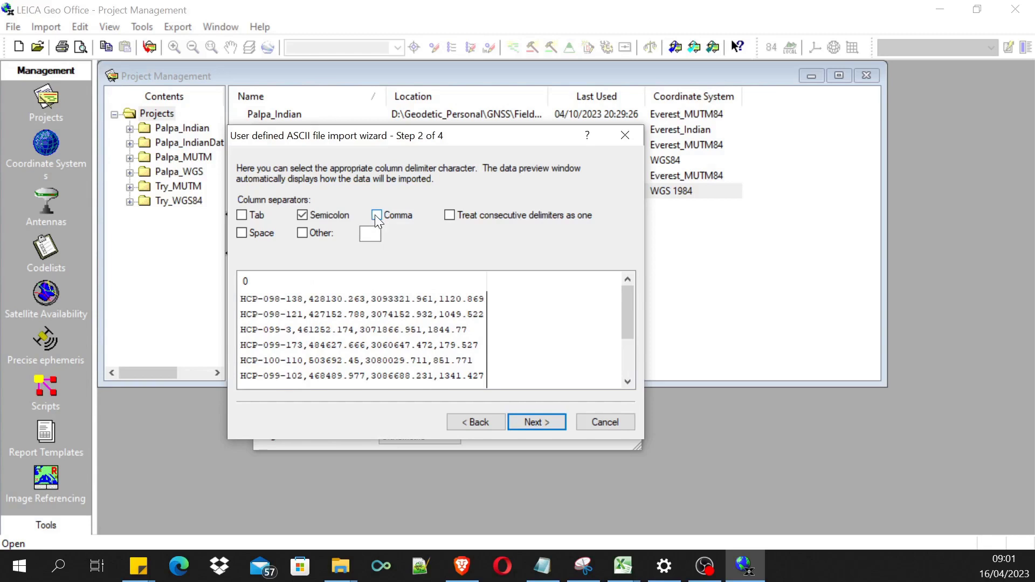
pyautogui.click(376, 215)
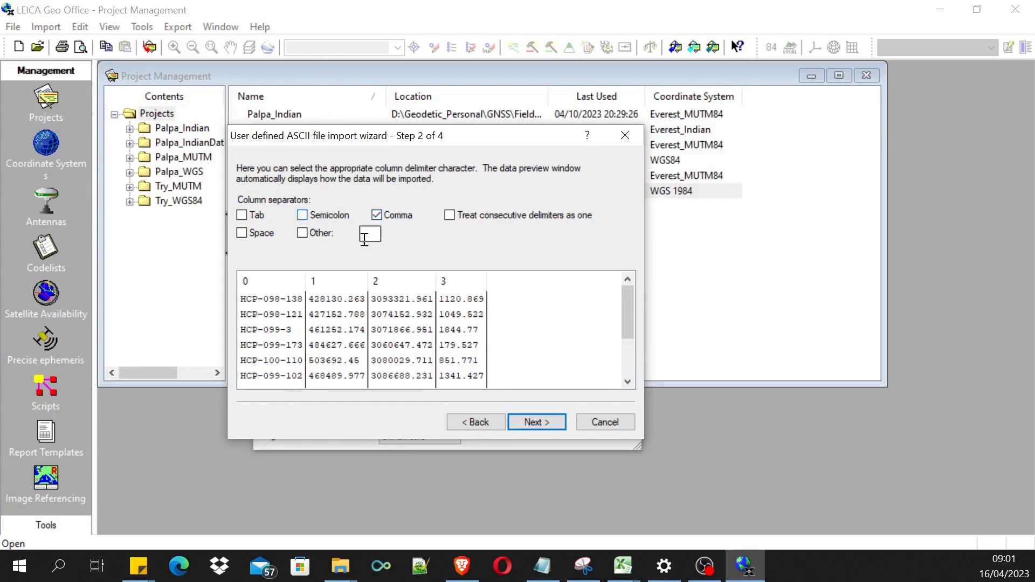
pyautogui.scroll(-2, 594, 348)
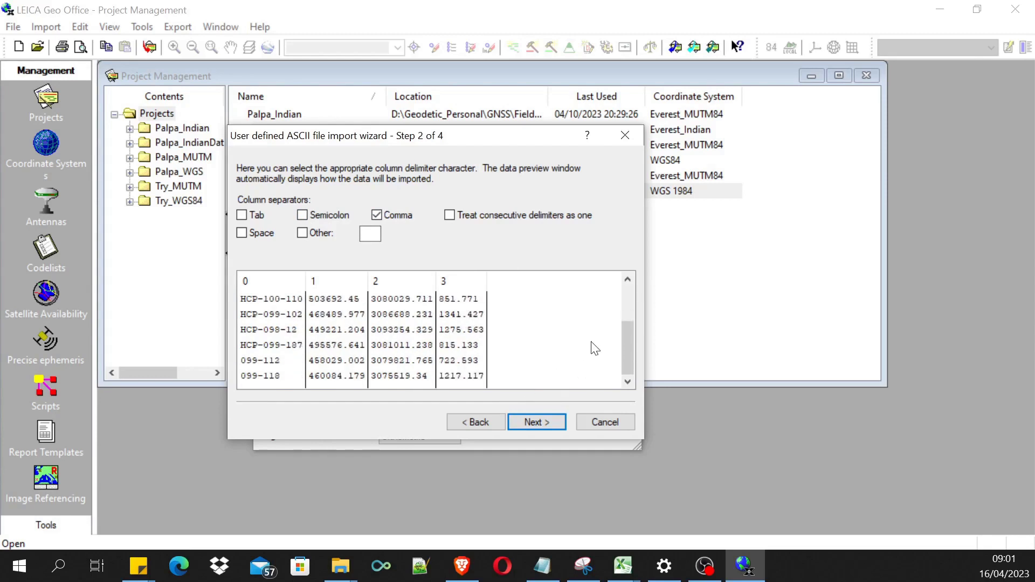
pyautogui.scroll(1, 595, 348)
pyautogui.scroll(-1, 594, 348)
pyautogui.scroll(2, 594, 348)
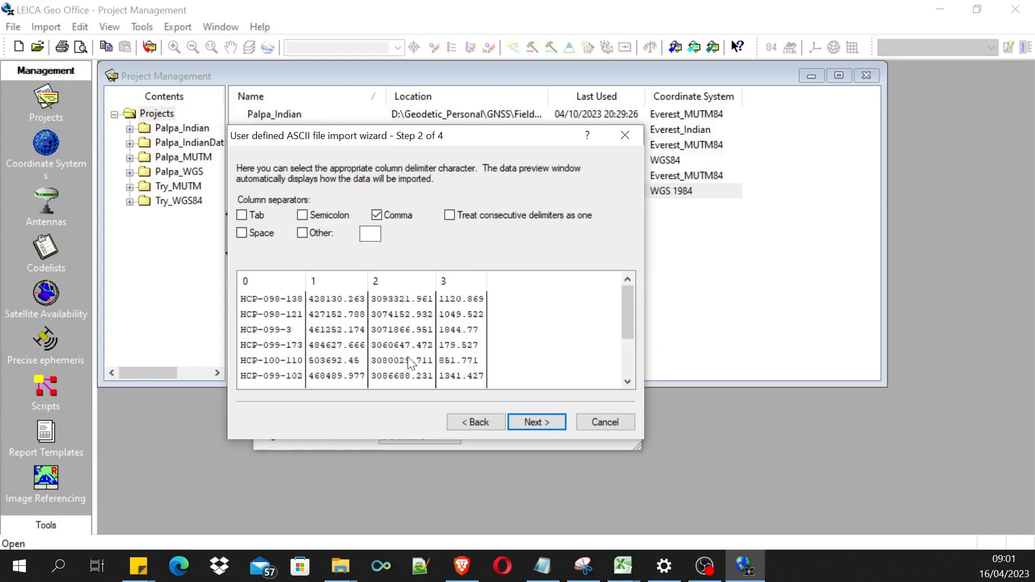
# On step 3, choose Grid coordinate type, Meters linear units and Control default coordinate class.
pyautogui.click(535, 423)
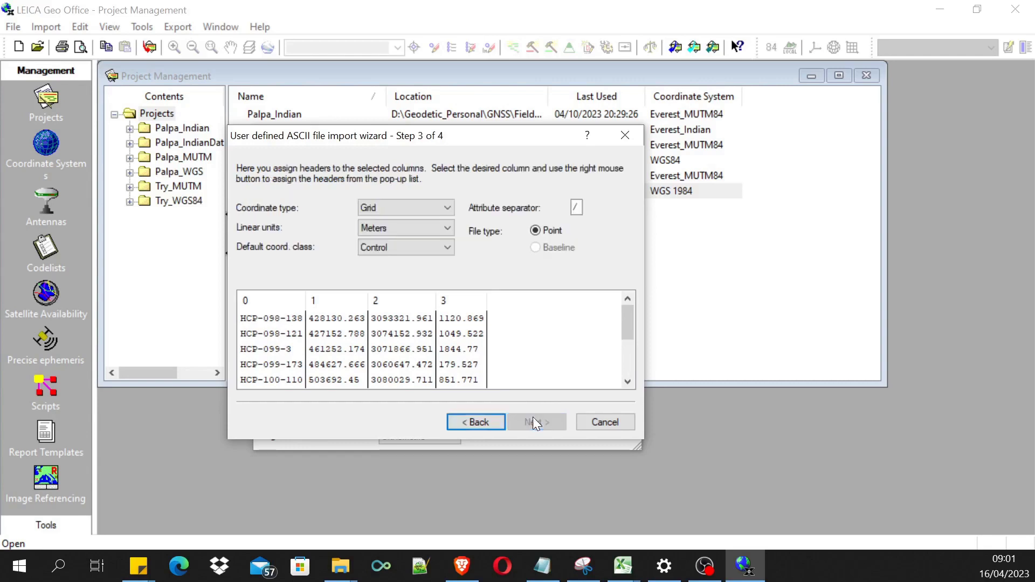
pyautogui.scroll(1, 441, 208)
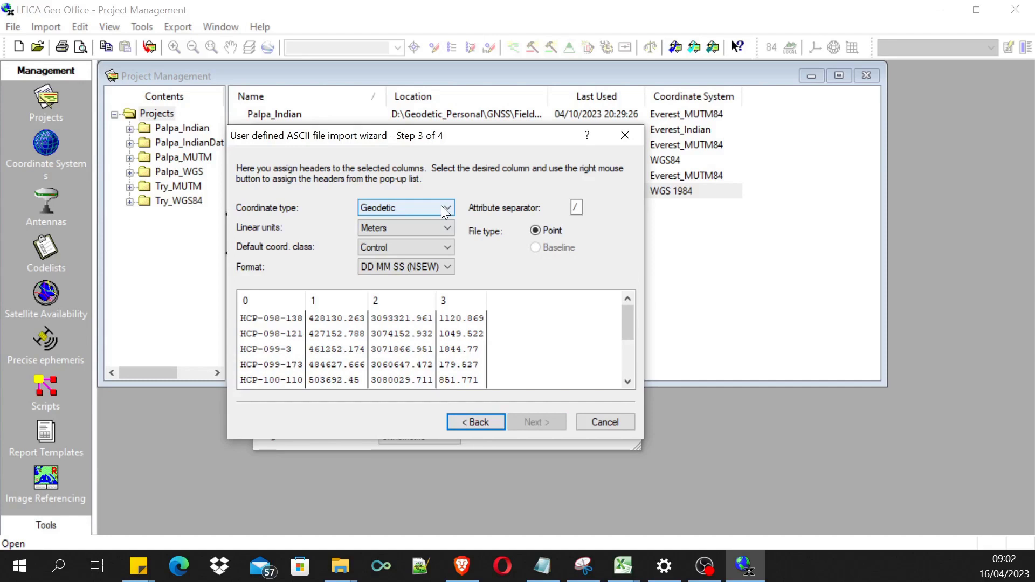
pyautogui.click(441, 207)
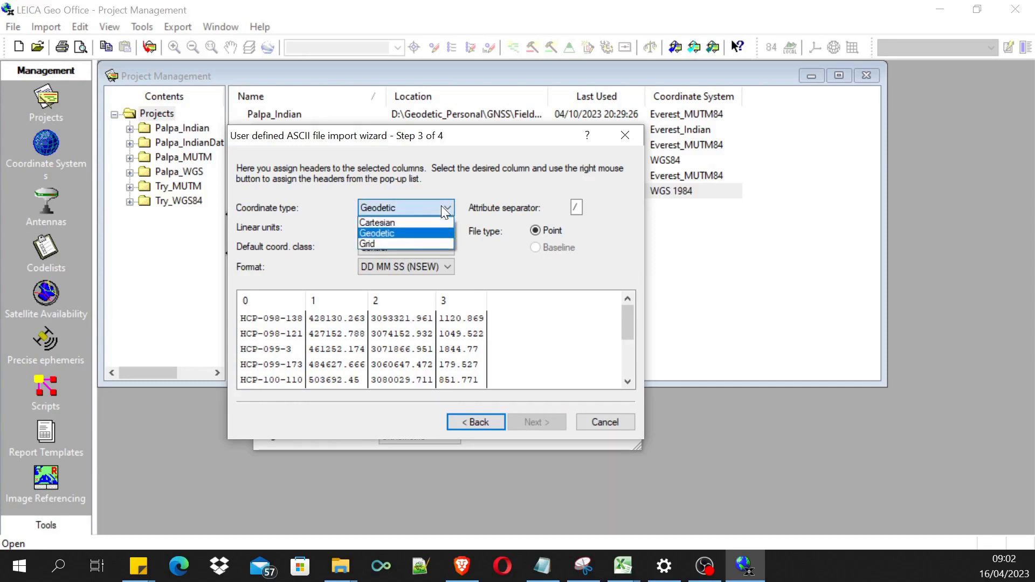
pyautogui.click(379, 240)
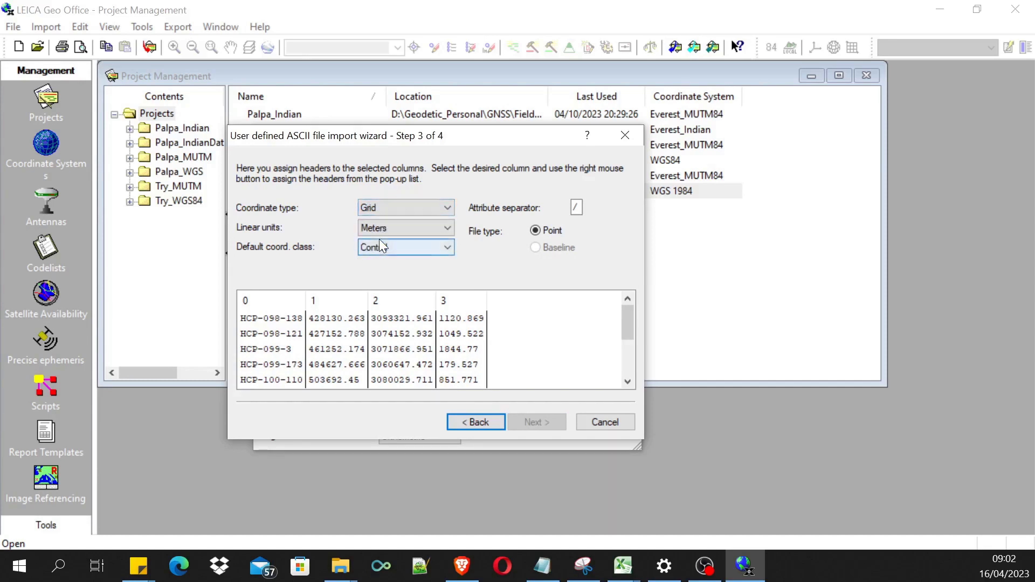
pyautogui.click(430, 229)
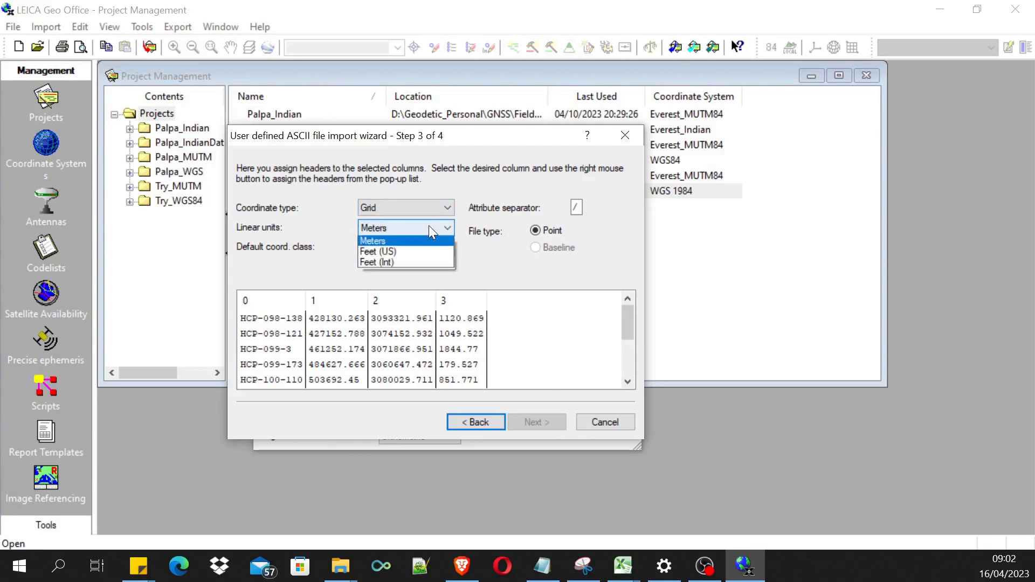
pyautogui.click(395, 243)
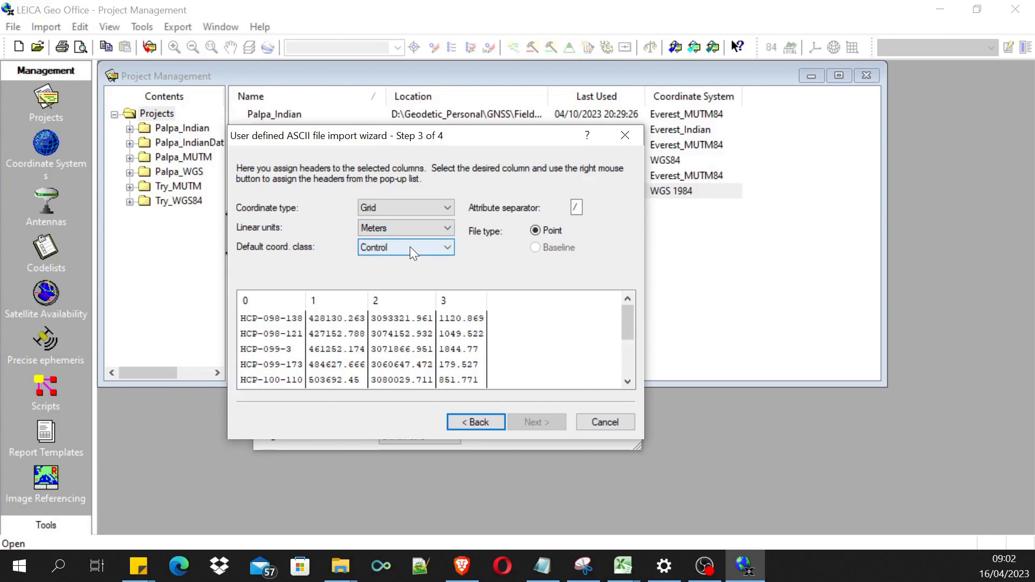
pyautogui.click(410, 247)
pyautogui.click(393, 273)
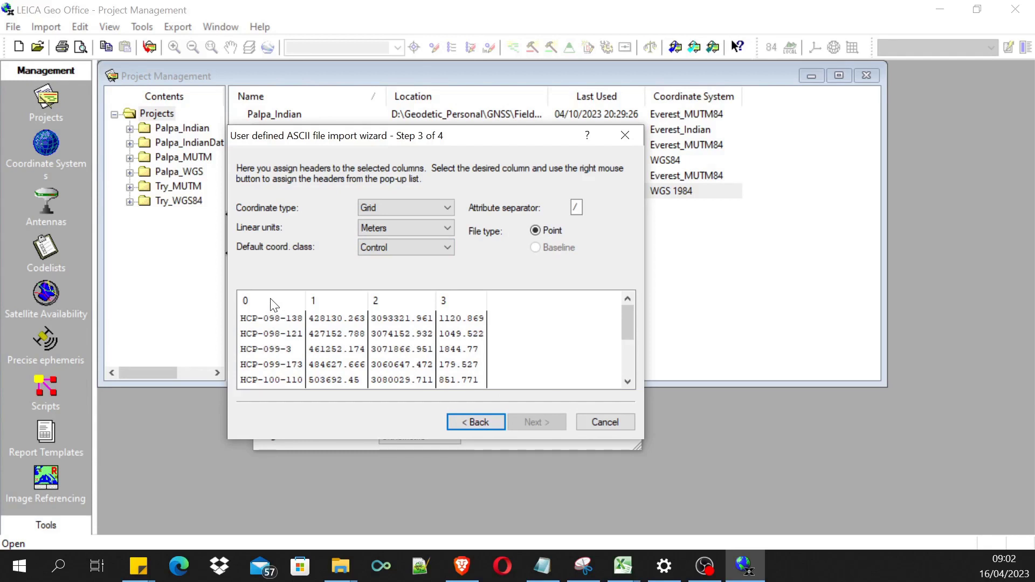
# Label column 0 as Point Id.
pyautogui.rightClick(250, 326)
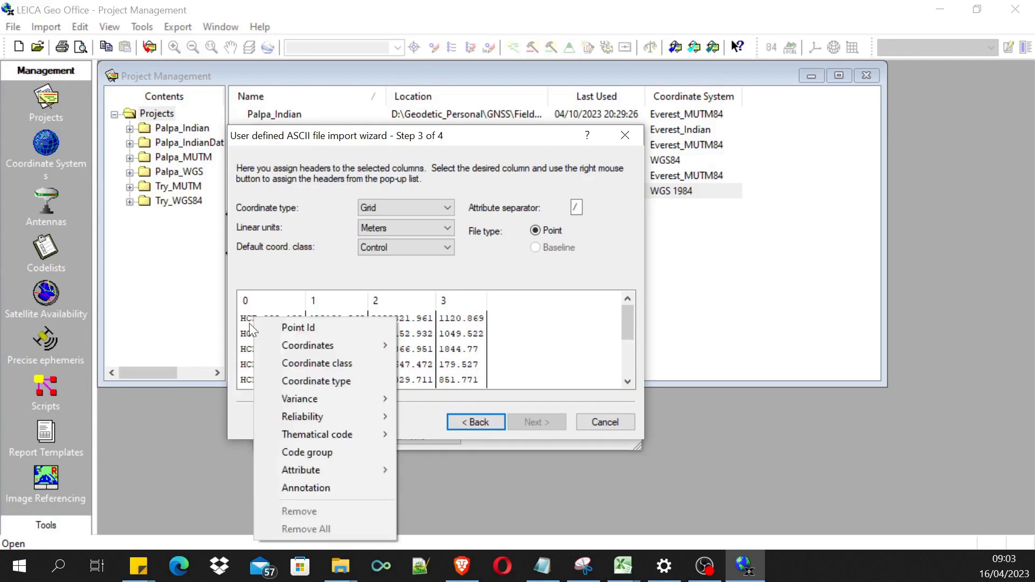
pyautogui.click(257, 306)
pyautogui.rightClick(257, 302)
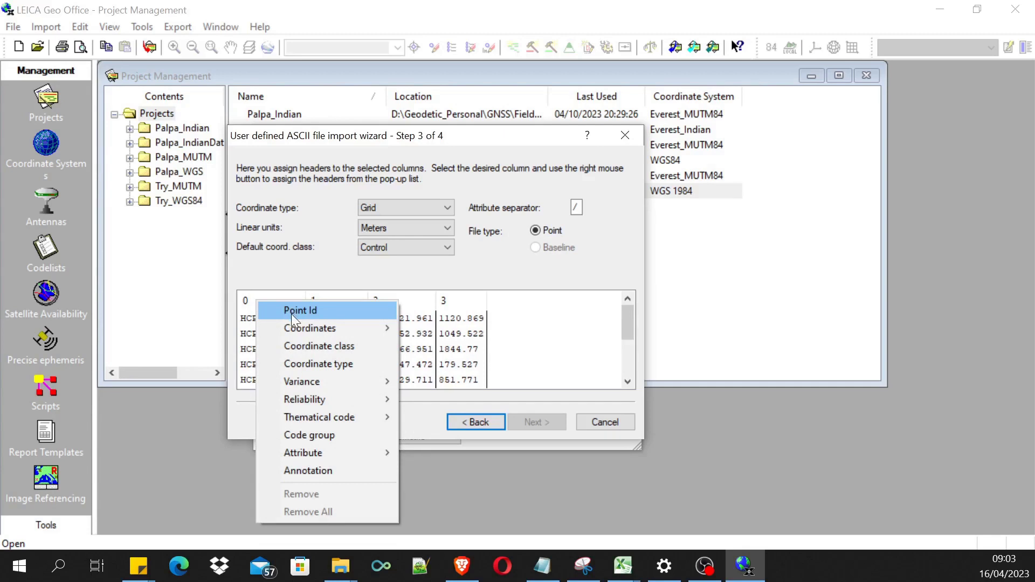
pyautogui.click(266, 299)
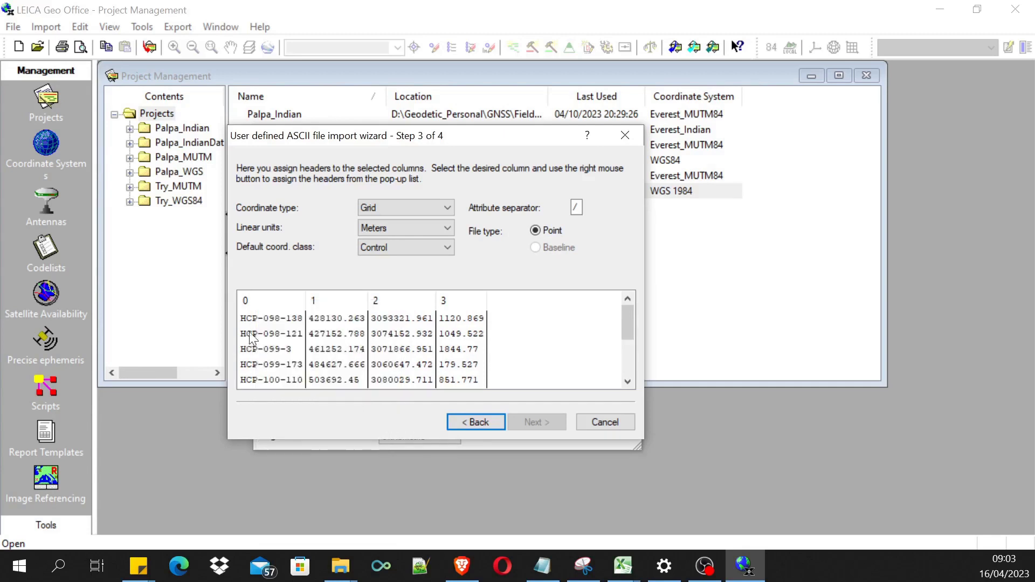
pyautogui.rightClick(267, 305)
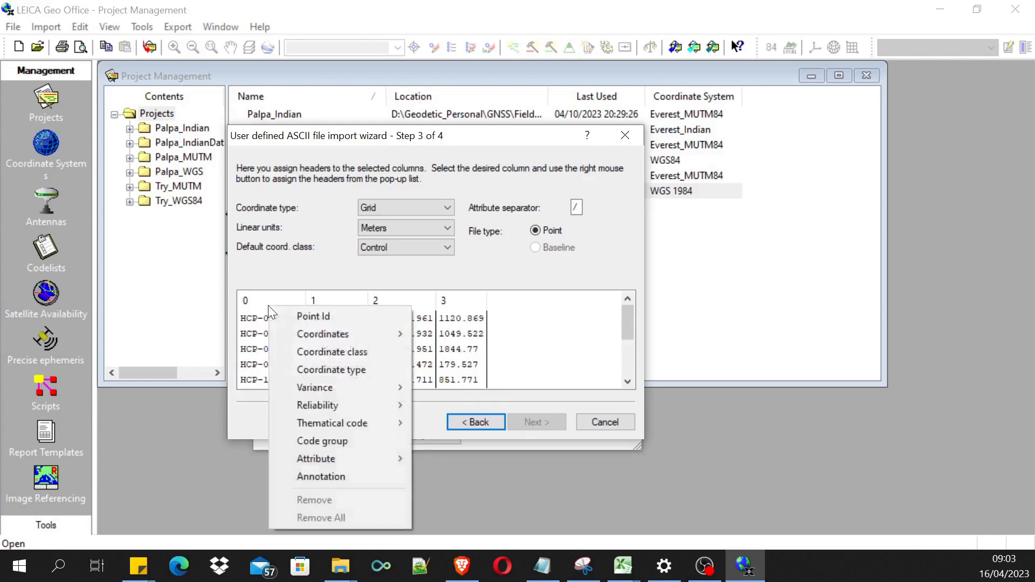
pyautogui.click(311, 317)
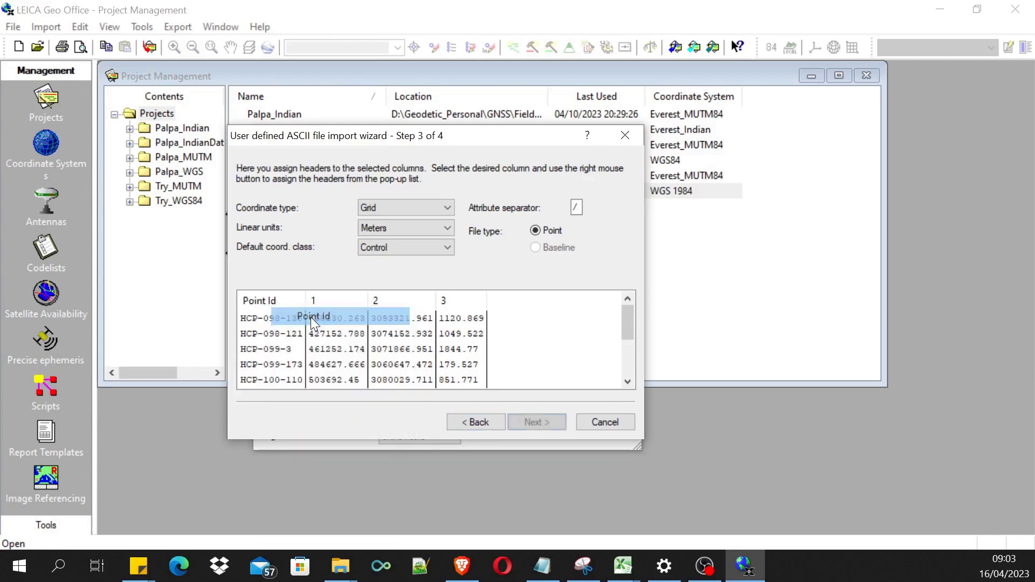
# Label columns 1–3 as Easting, Northing and Orth. height, then advance to step 4.
pyautogui.rightClick(338, 302)
pyautogui.moveTo(373, 331)
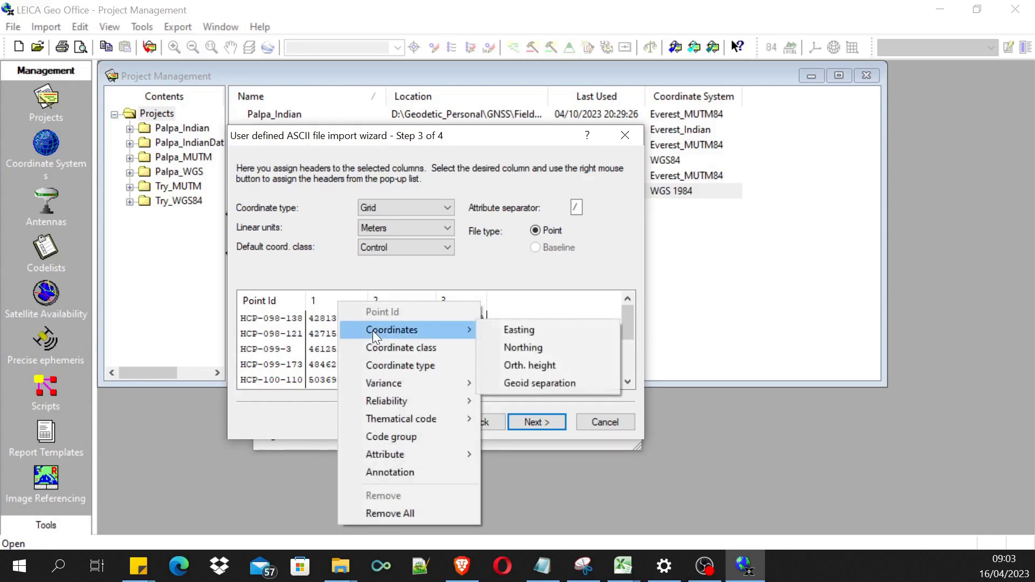
pyautogui.click(507, 327)
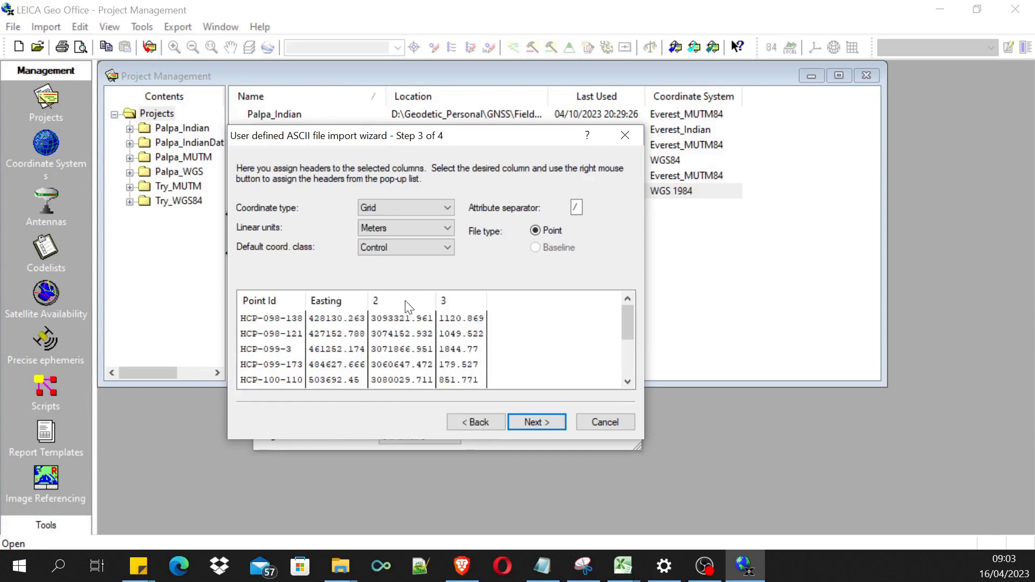
pyautogui.rightClick(408, 307)
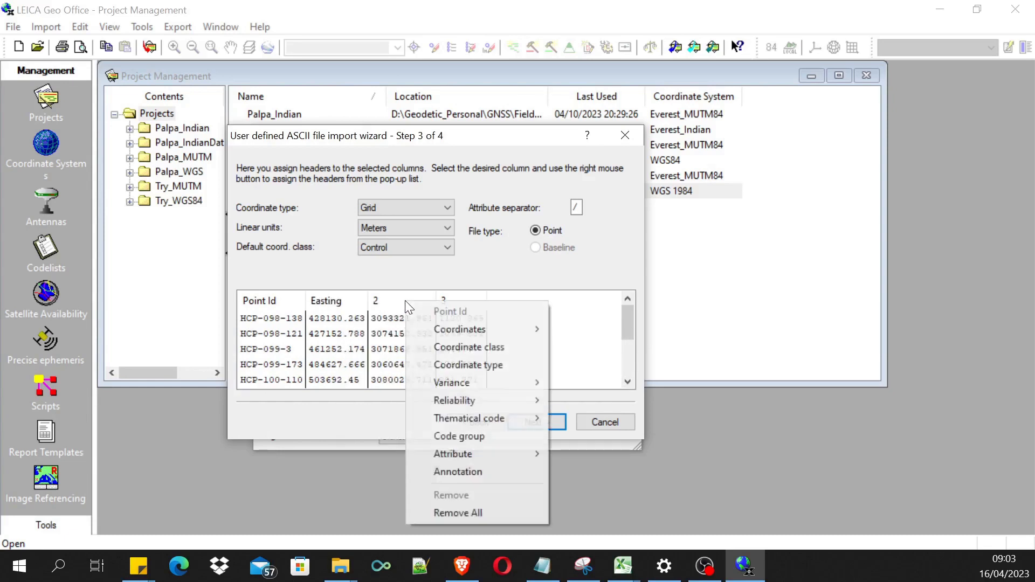
pyautogui.moveTo(453, 329)
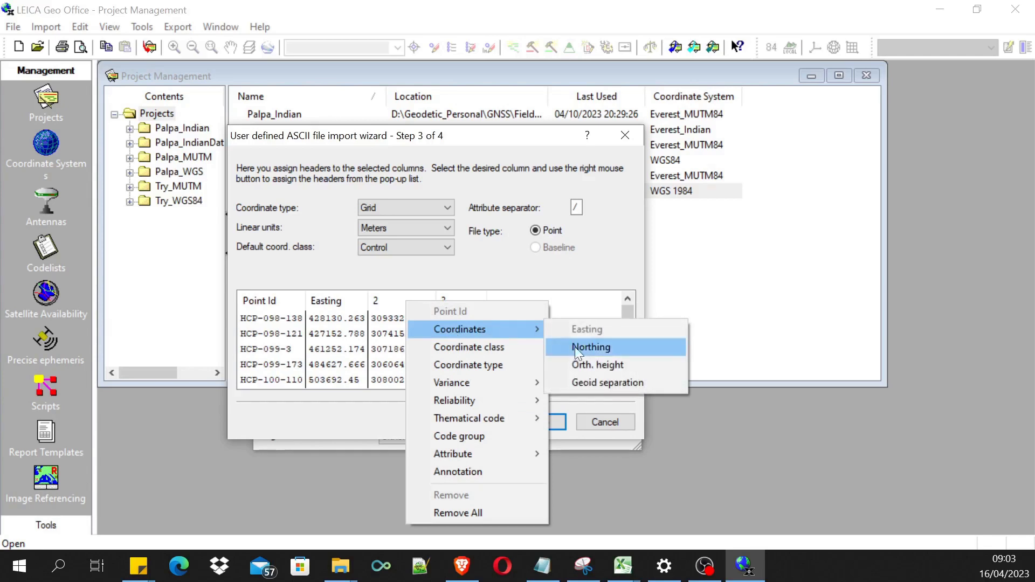
pyautogui.click(607, 348)
pyautogui.rightClick(458, 304)
pyautogui.moveTo(534, 332)
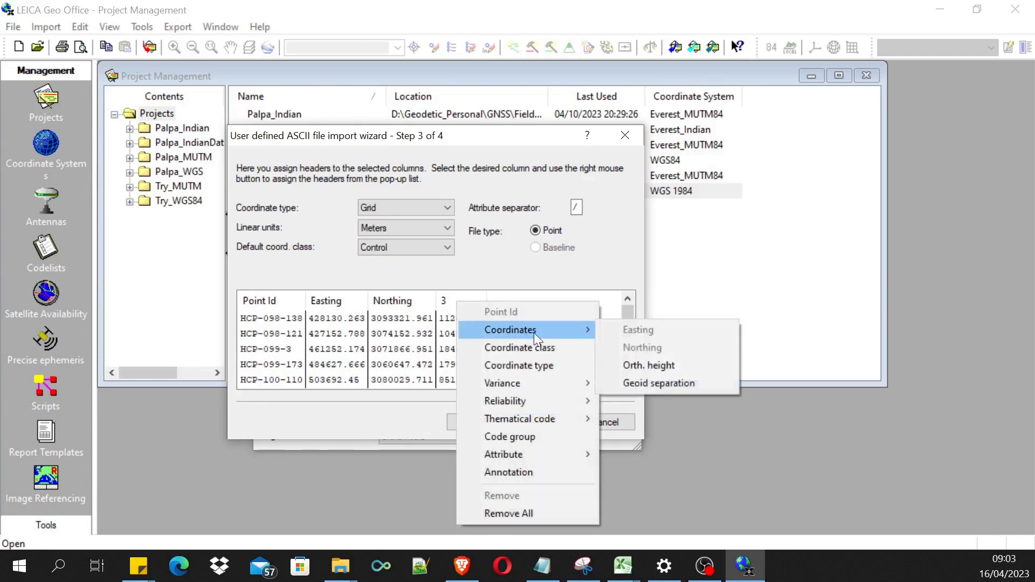
pyautogui.click(641, 371)
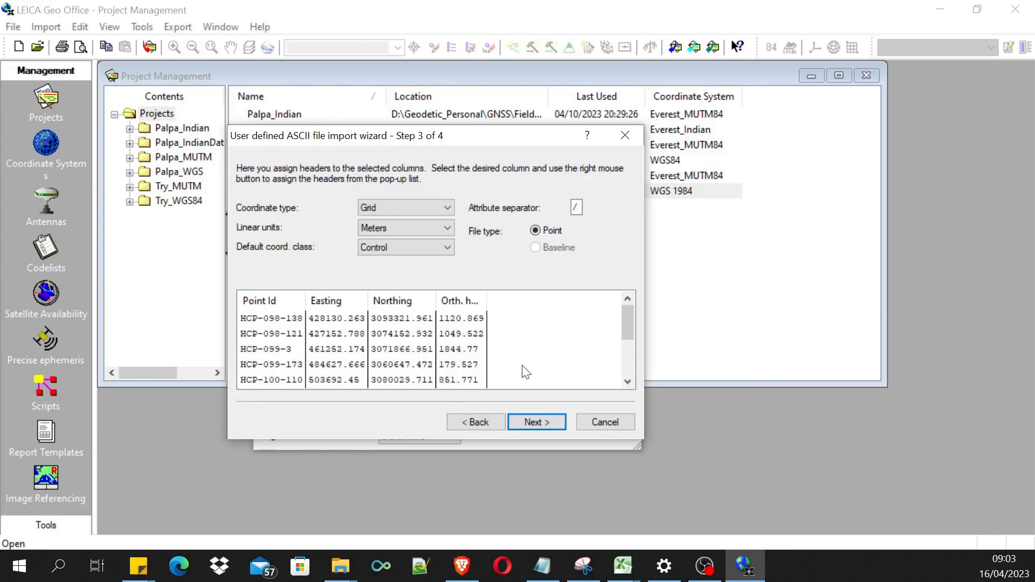
pyautogui.press('Return')
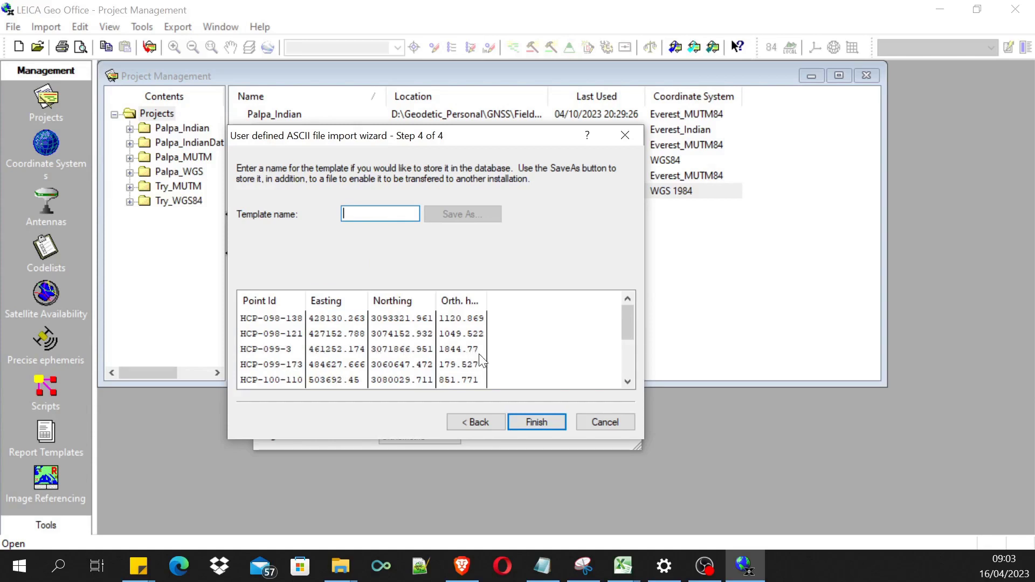
# Name the template try_import_GridCoord and finish the wizard.
pyautogui.write('try_import')
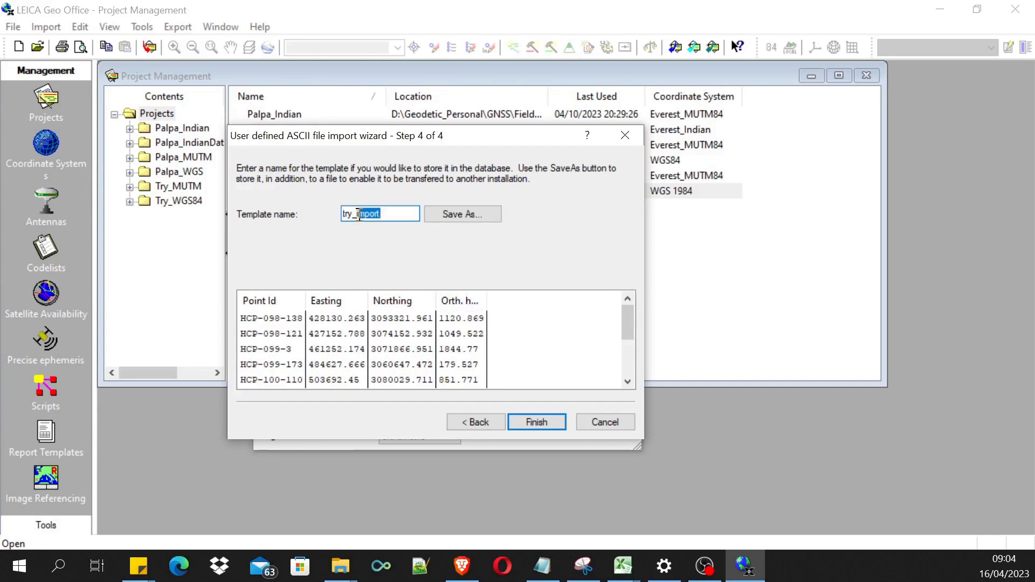
pyautogui.write('_GridCoord')
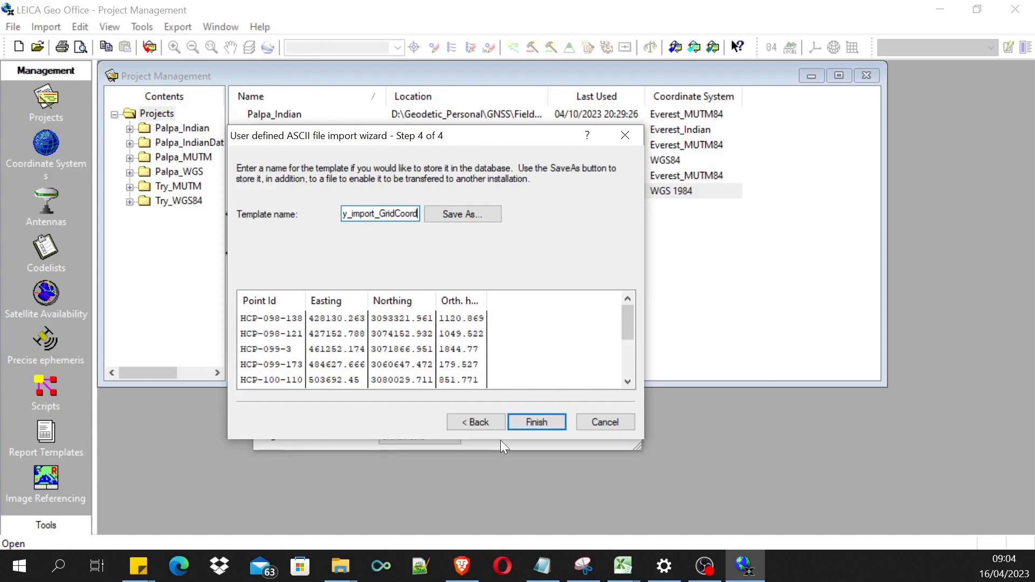
pyautogui.click(548, 424)
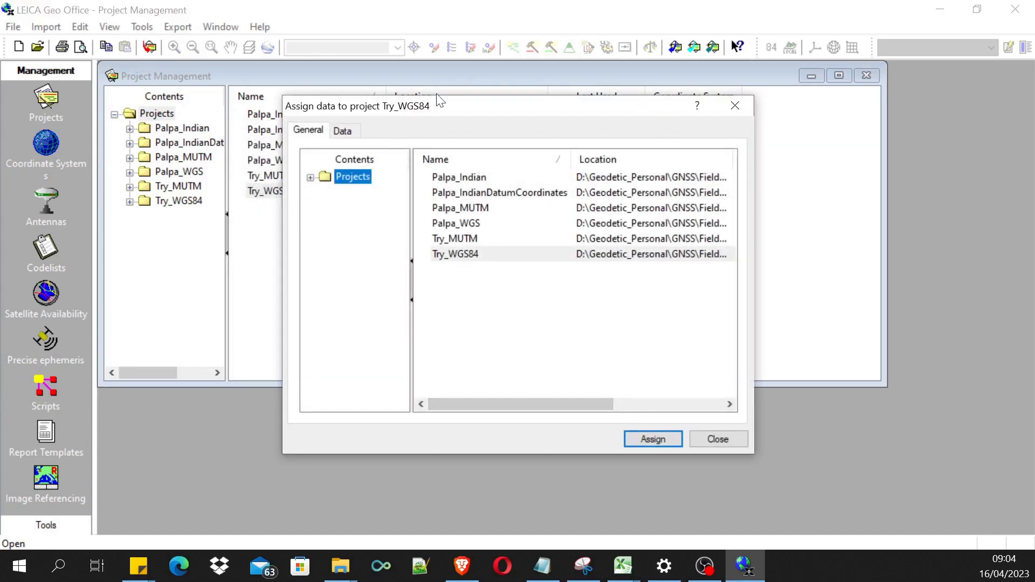
# Assign the ten imported control points to project Try_MUTM and close the assignment window.
pyautogui.moveTo(455, 107); pyautogui.dragTo(391, 111)
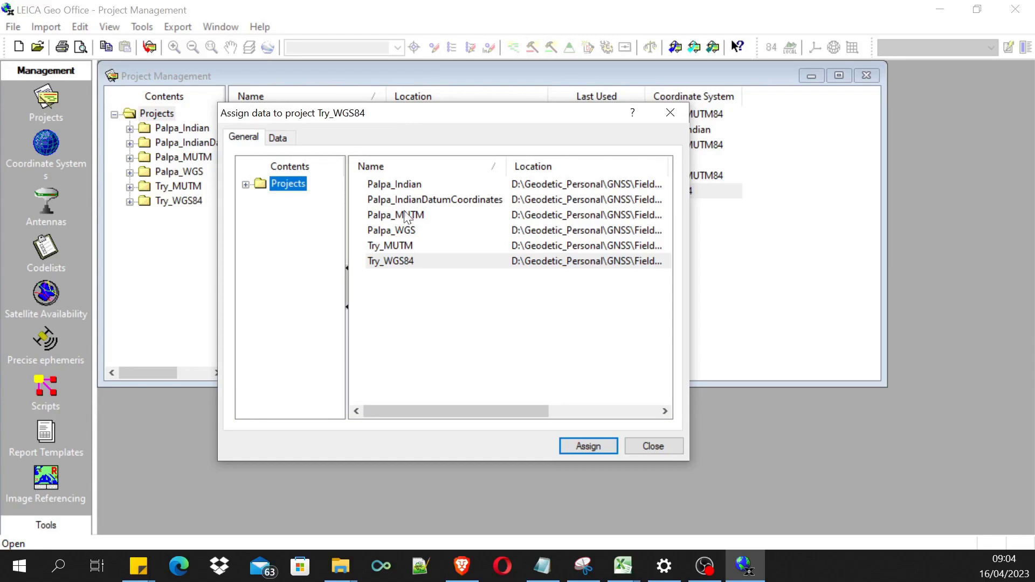
pyautogui.click(406, 245)
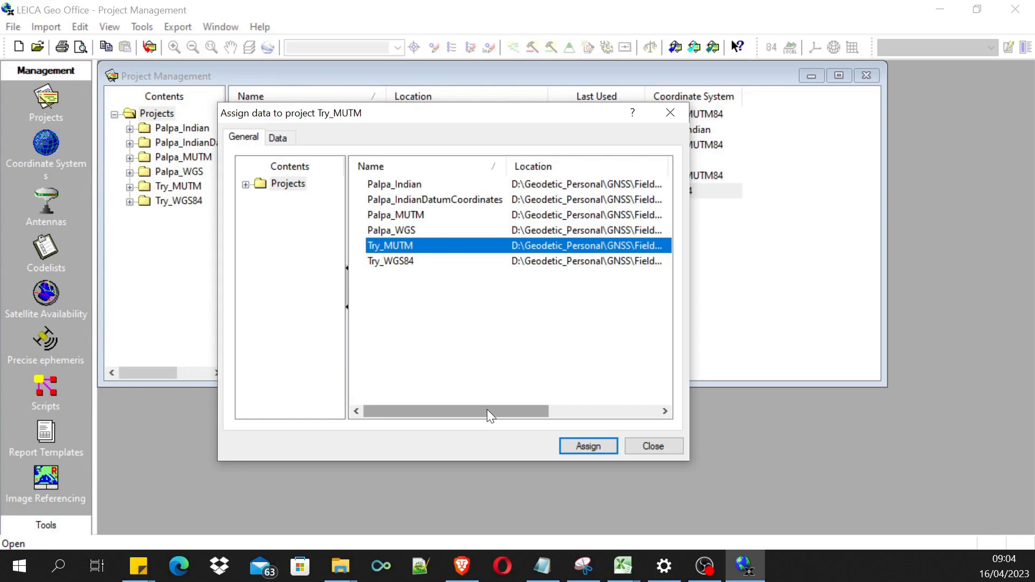
pyautogui.click(583, 445)
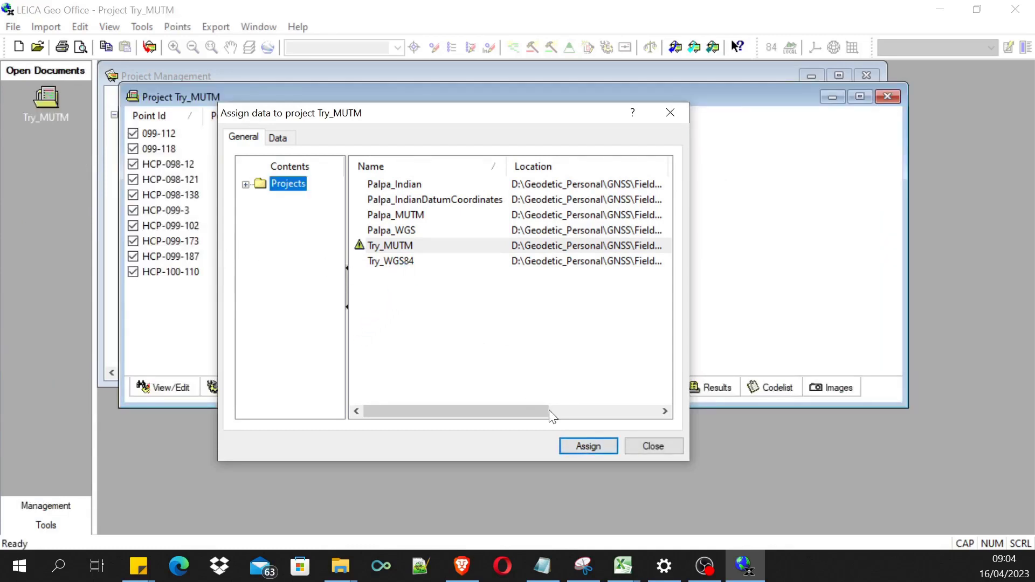
pyautogui.moveTo(451, 114); pyautogui.dragTo(388, 159)
pyautogui.click(584, 492)
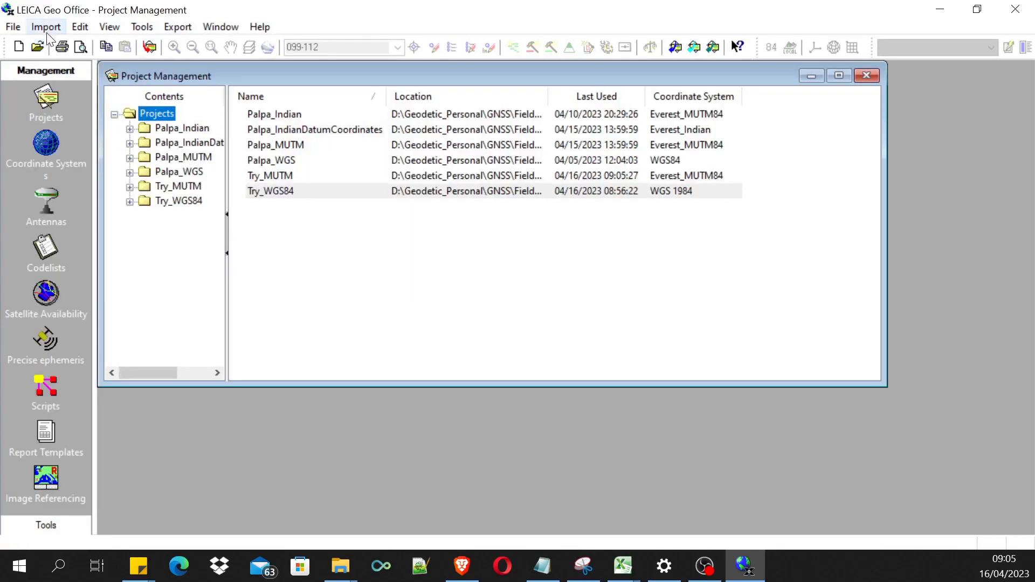
# Start the ASCII import of Palpa_WGS_ParameterPoints_V1.csv with coordinate system WGS 1984.
pyautogui.click(46, 27)
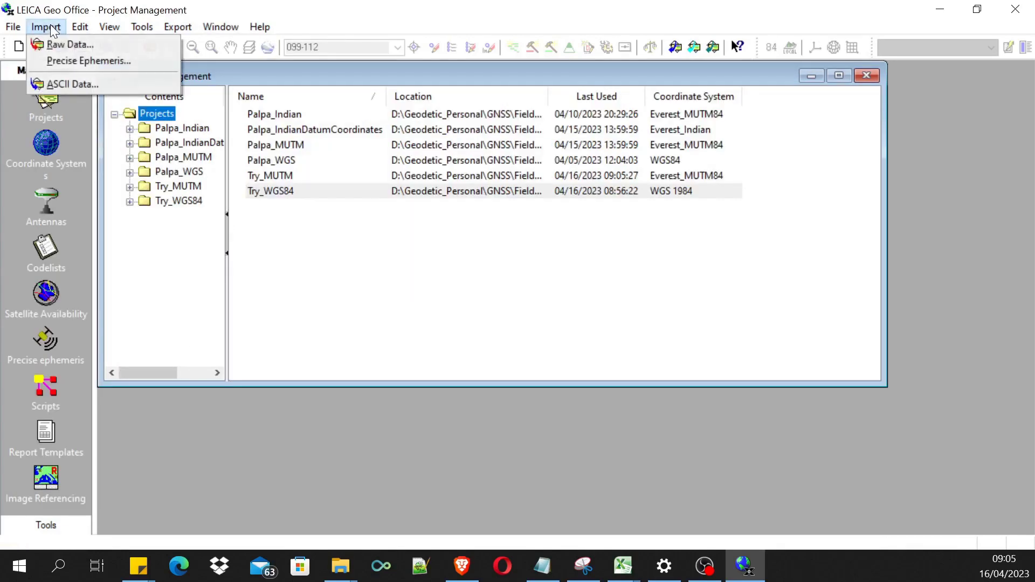
pyautogui.click(66, 84)
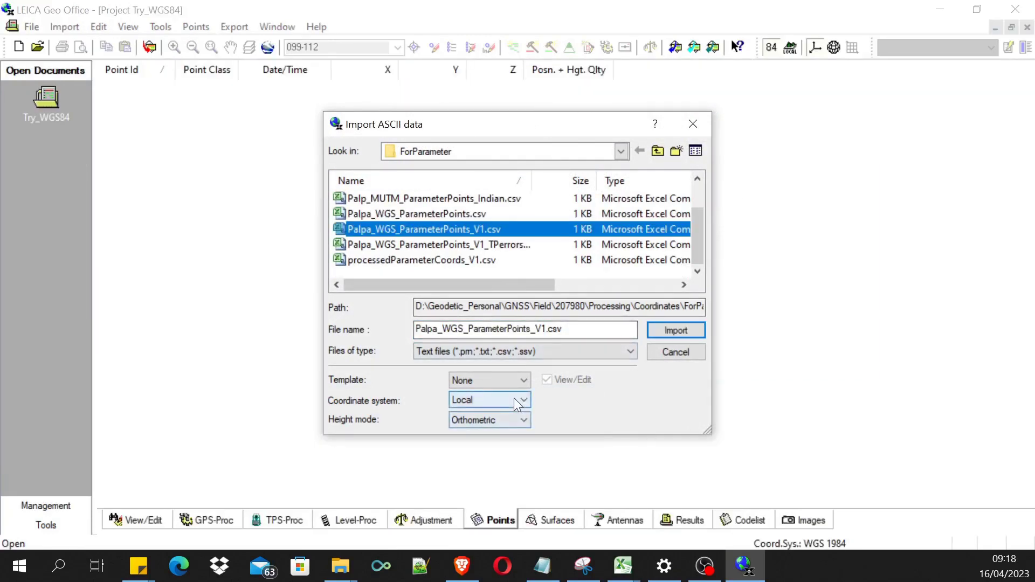
pyautogui.click(526, 399)
pyautogui.click(469, 414)
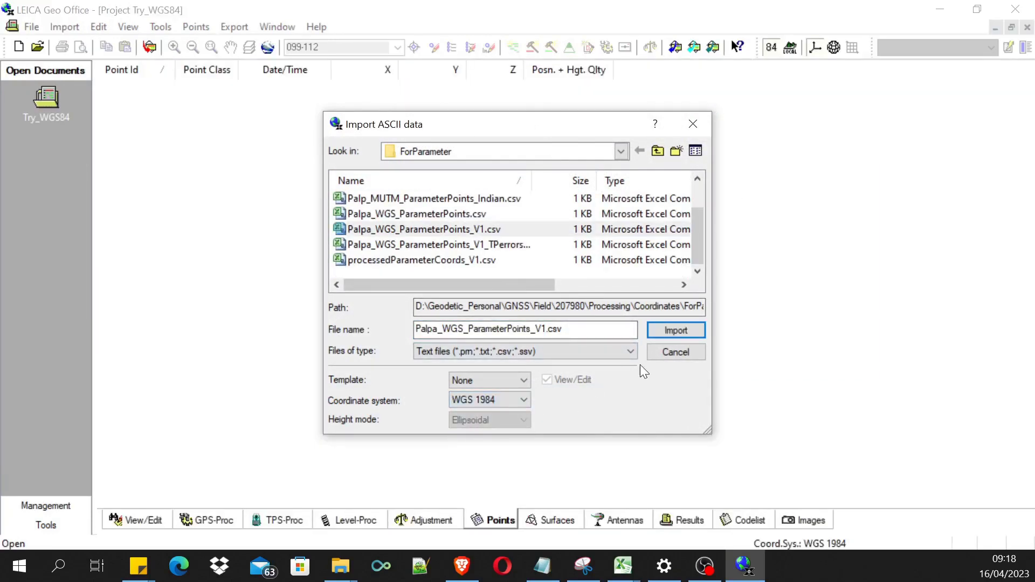
pyautogui.click(668, 332)
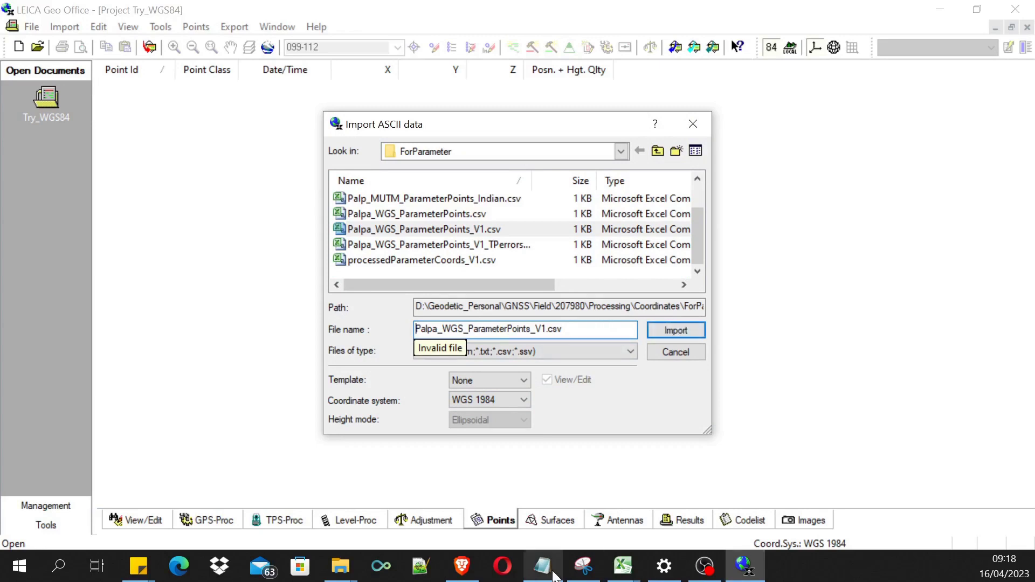
# Switch to the open Excel workbook to check the point data.
pyautogui.click(623, 566)
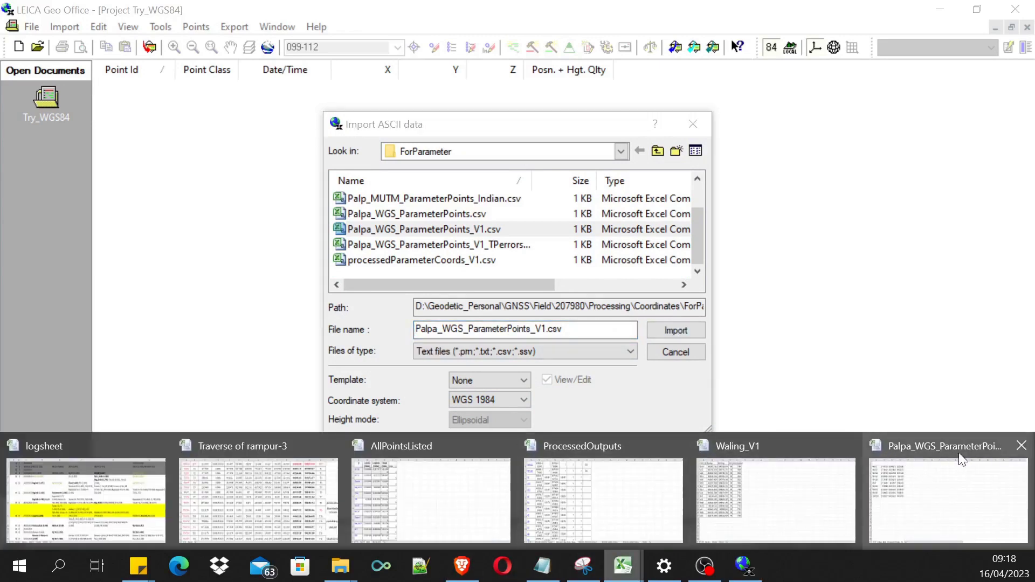
pyautogui.click(776, 500)
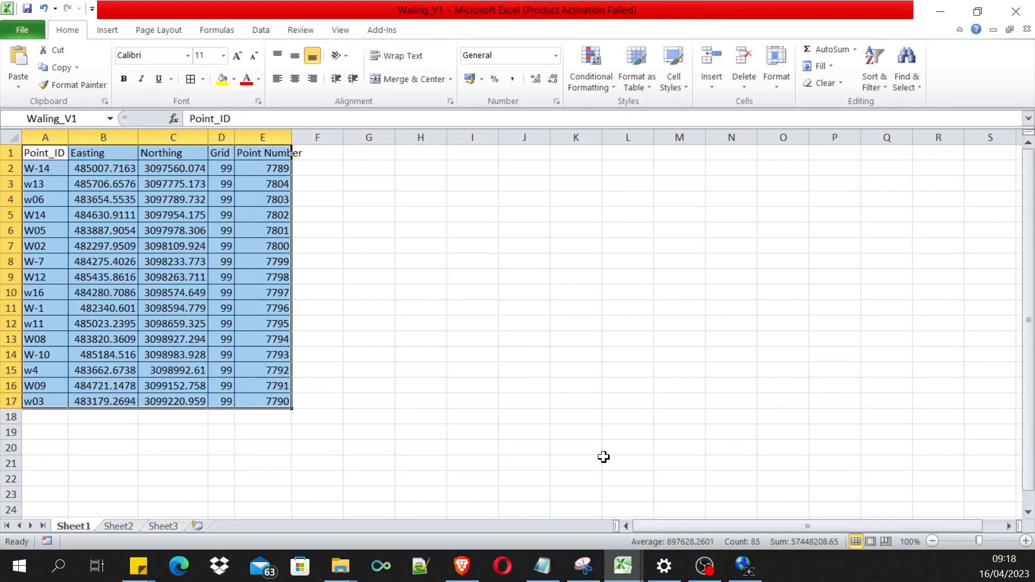
pyautogui.click(624, 565)
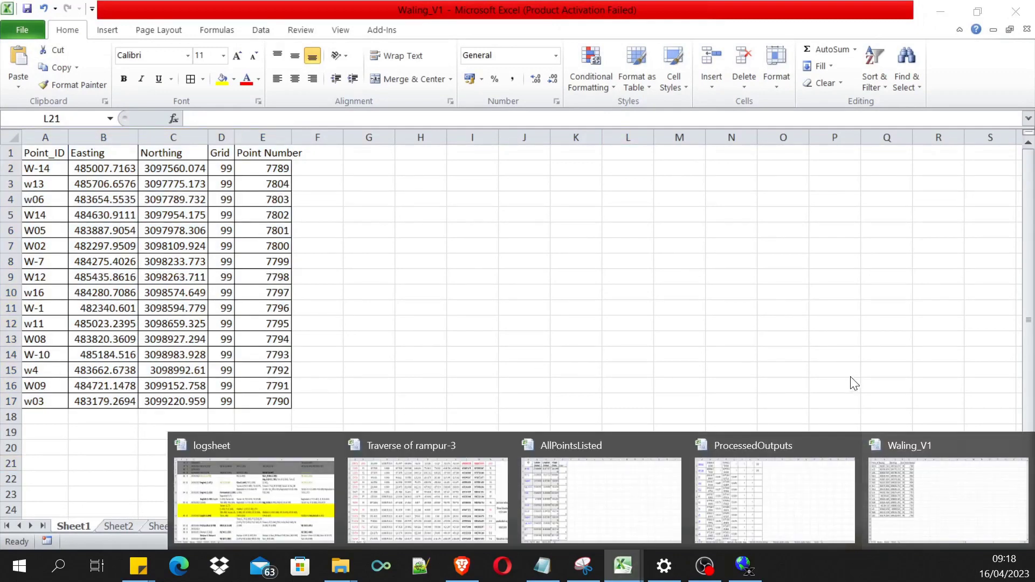
# Back in Leica Geo Office, set the import to start at row 2 and advance to the column separator step.
pyautogui.click(744, 566)
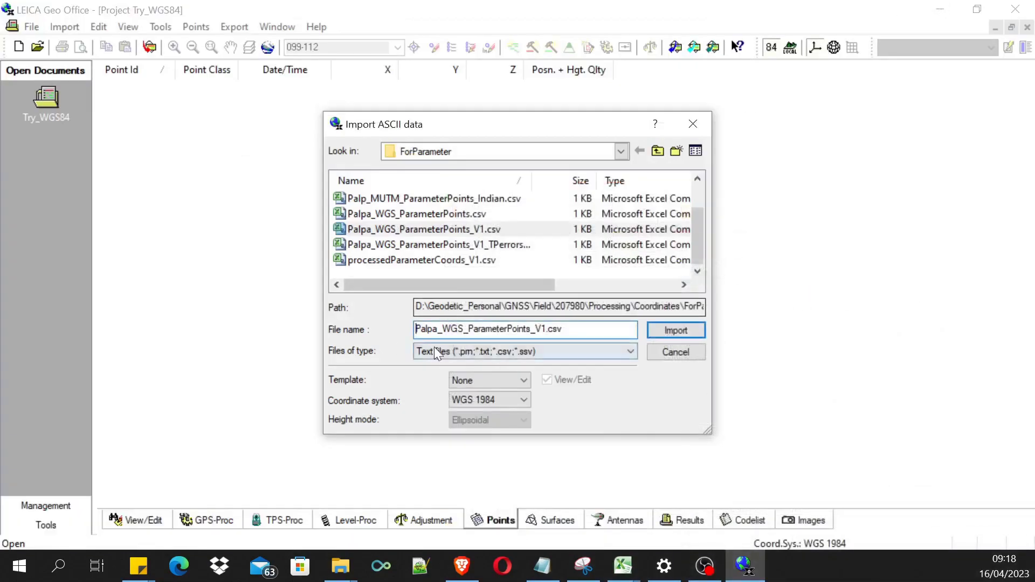
pyautogui.click(666, 330)
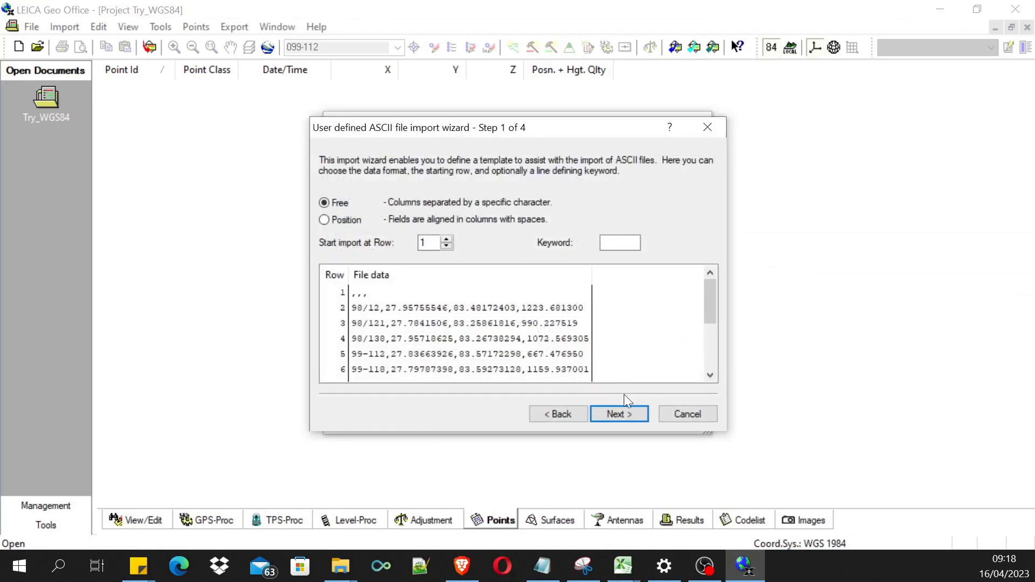
pyautogui.click(623, 416)
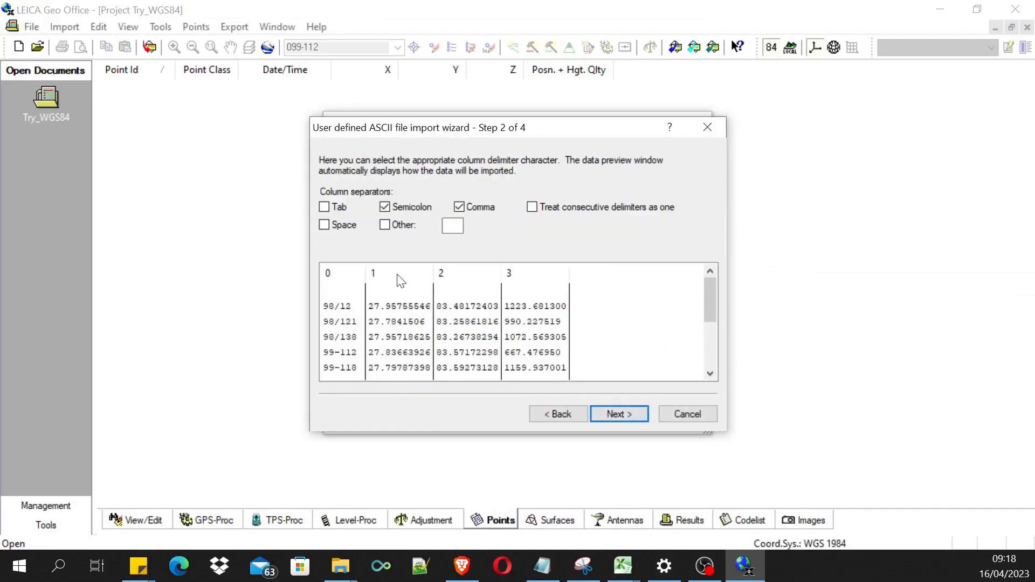
pyautogui.click(558, 415)
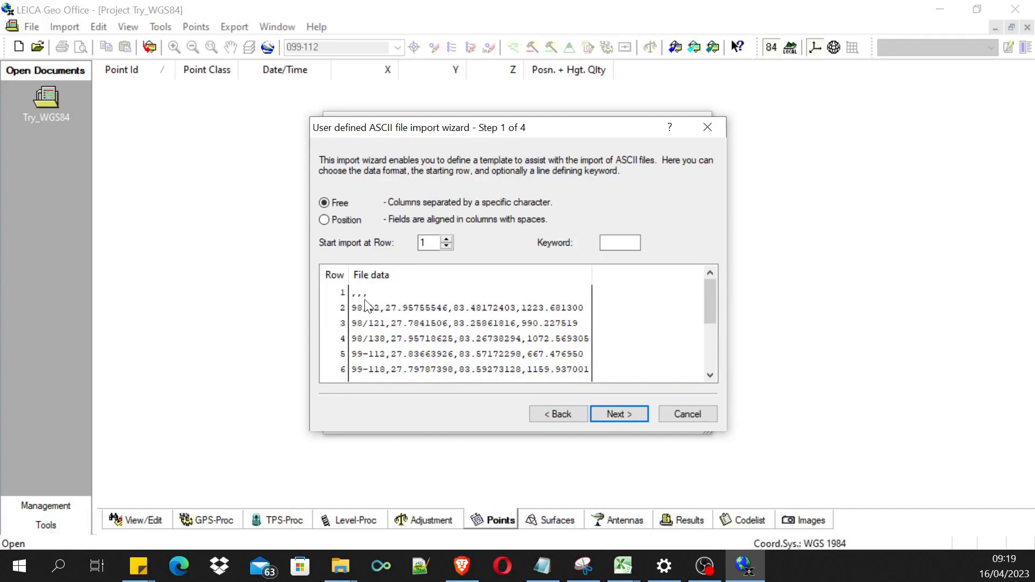
pyautogui.click(447, 240)
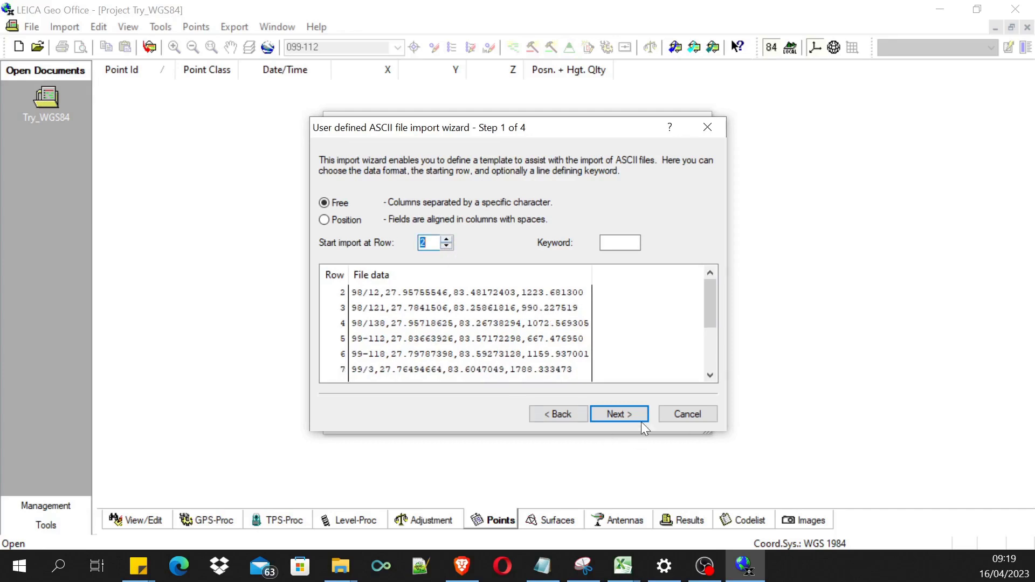
pyautogui.click(631, 407)
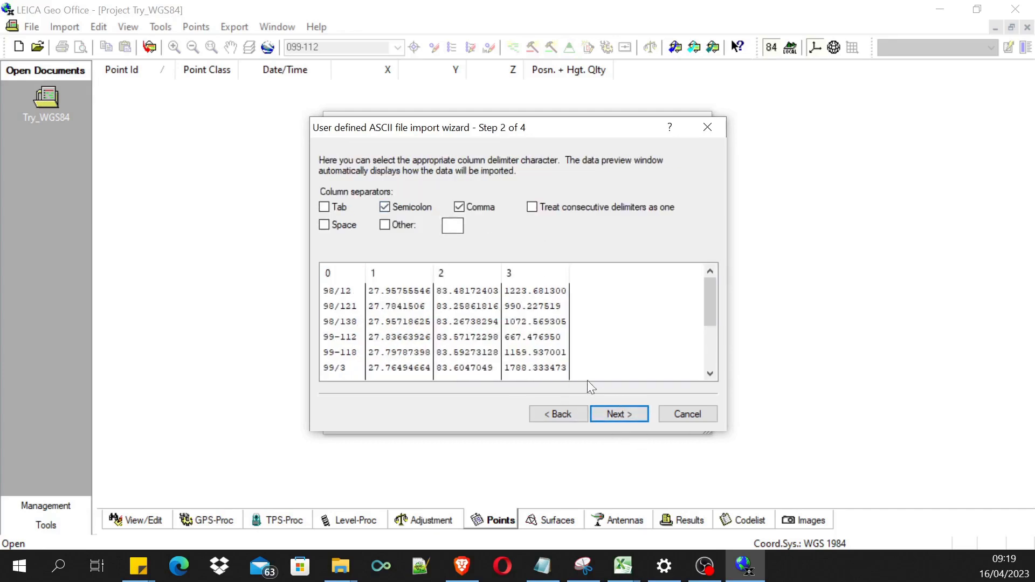
# Set the coordinate type to Geodetic with DD.DDDD angle format.
pyautogui.click(615, 413)
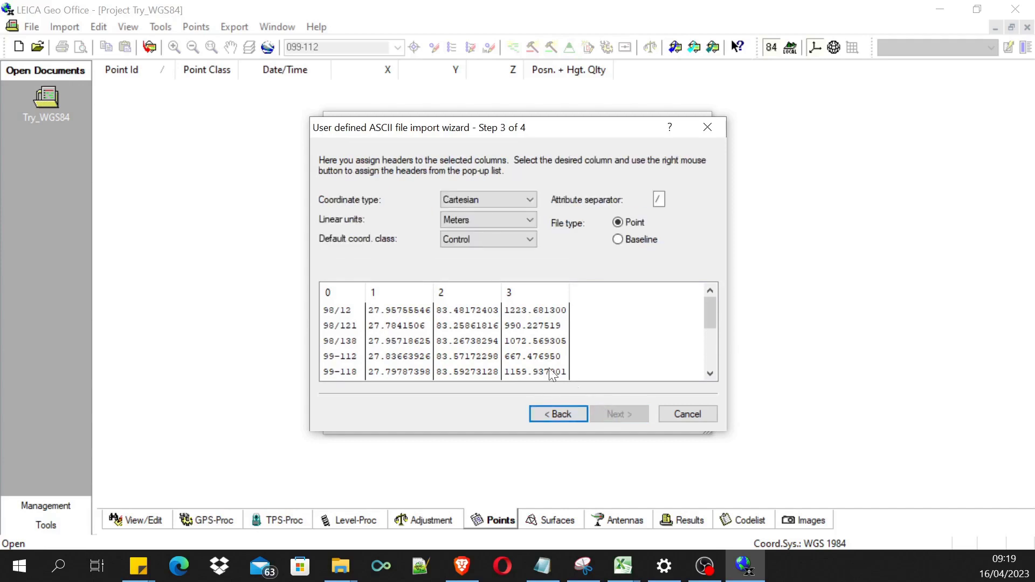
pyautogui.click(472, 200)
pyautogui.click(480, 224)
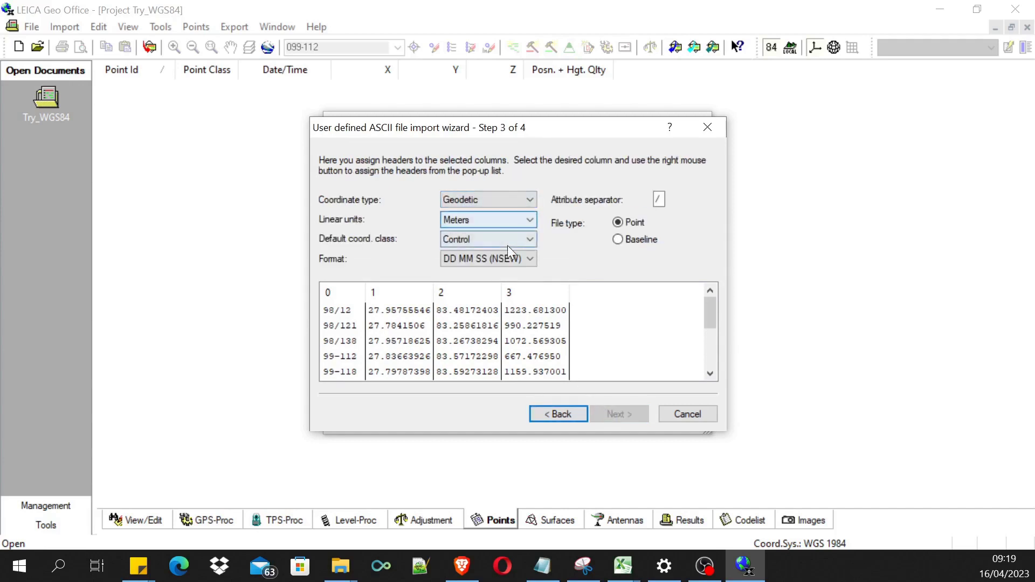
pyautogui.click(477, 257)
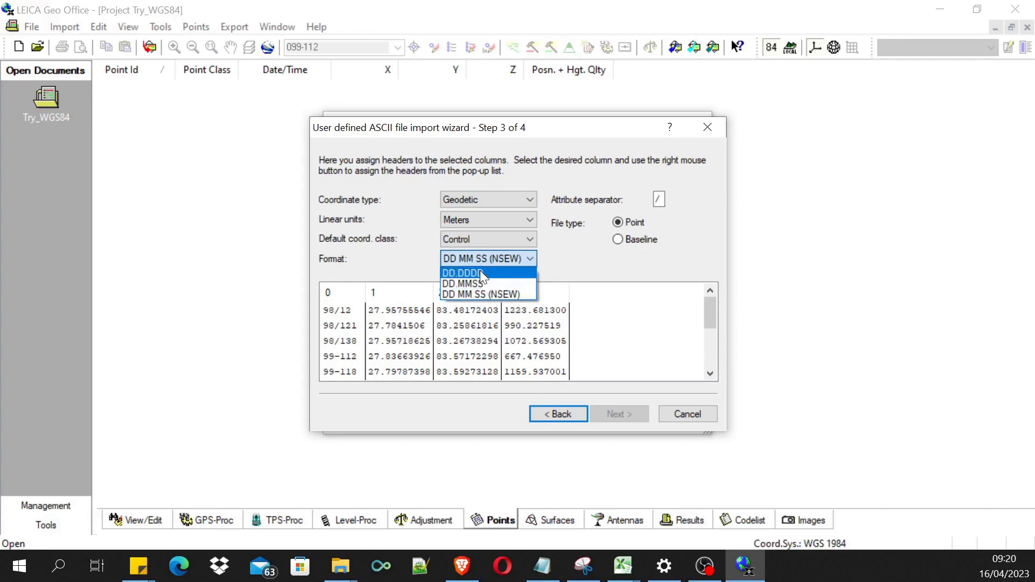
pyautogui.click(484, 273)
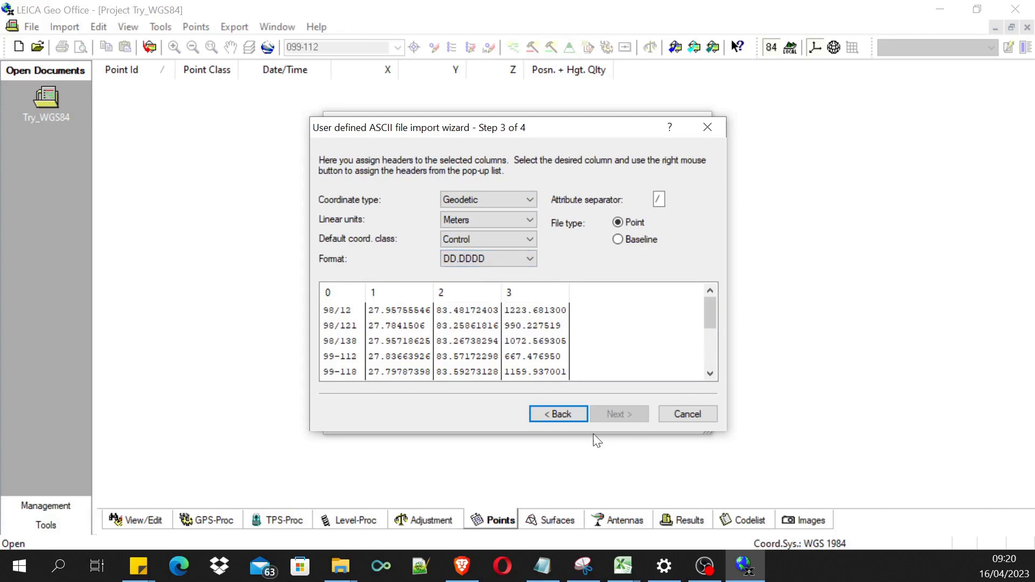
# Label the four columns Point Id, Latitude, Longitude and Ell. height.
pyautogui.rightClick(357, 297)
pyautogui.click(399, 305)
pyautogui.rightClick(399, 305)
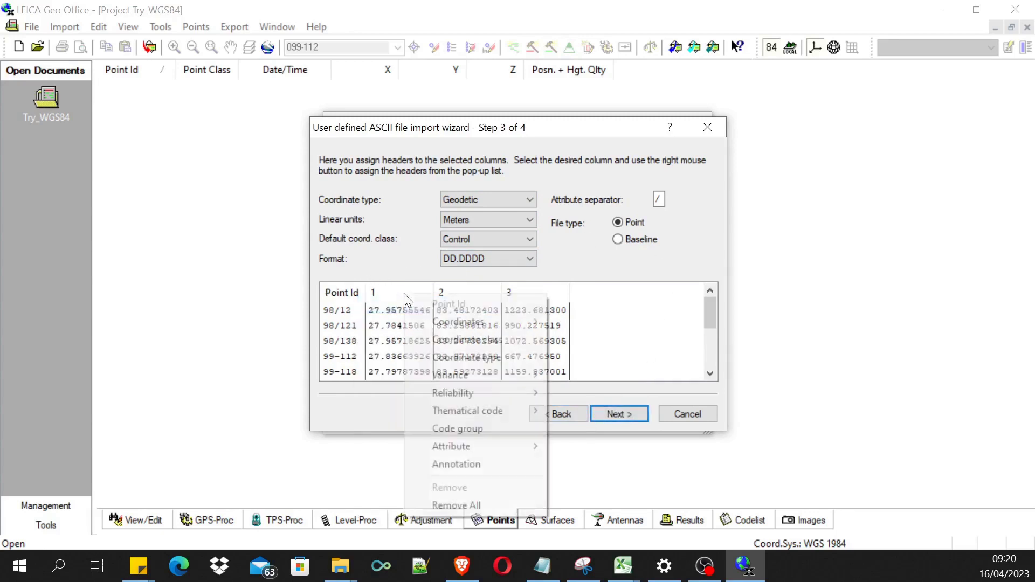
pyautogui.moveTo(448, 322)
pyautogui.click(590, 319)
pyautogui.rightClick(458, 288)
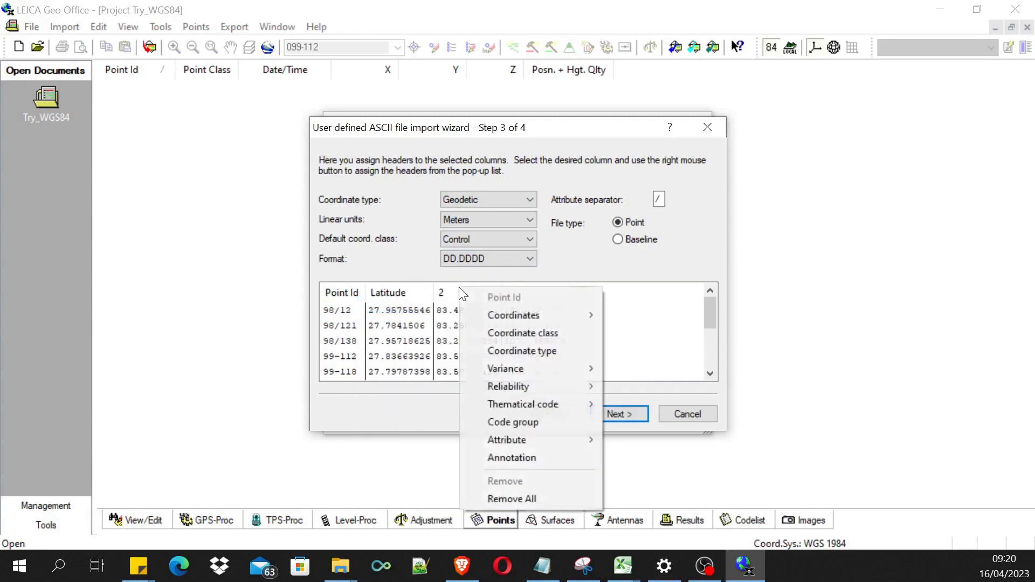
pyautogui.moveTo(521, 315)
pyautogui.click(644, 329)
pyautogui.rightClick(542, 295)
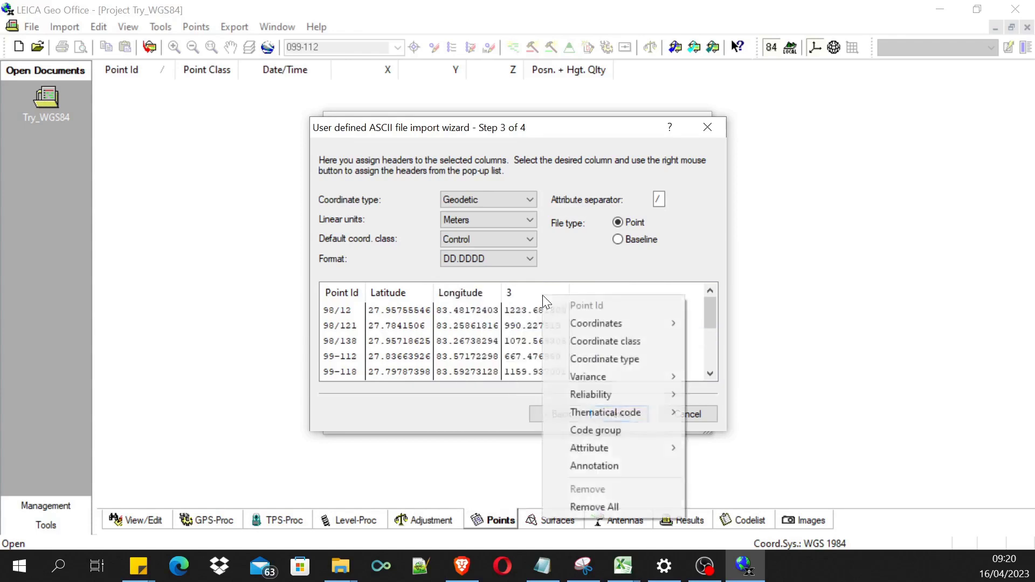
pyautogui.moveTo(609, 322)
pyautogui.click(732, 357)
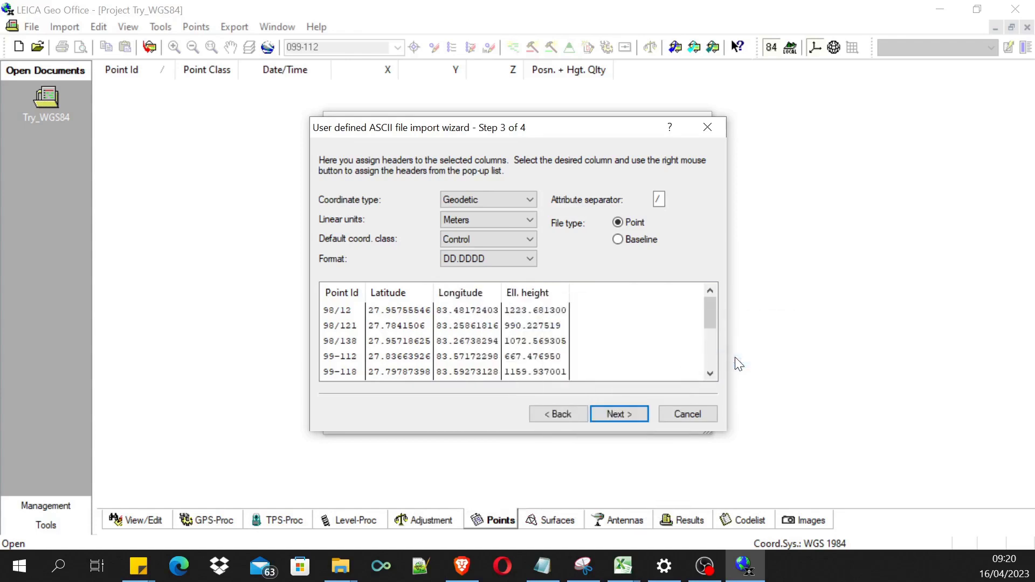
# Finish the import and assign the ten WGS84 points to the Try_WGS84 project.
pyautogui.click(624, 414)
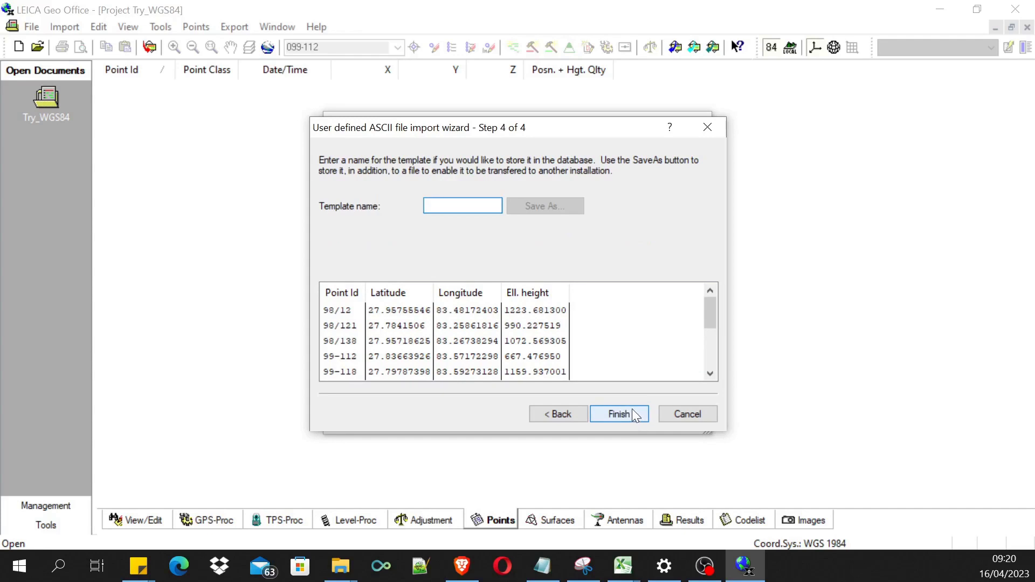
pyautogui.click(634, 414)
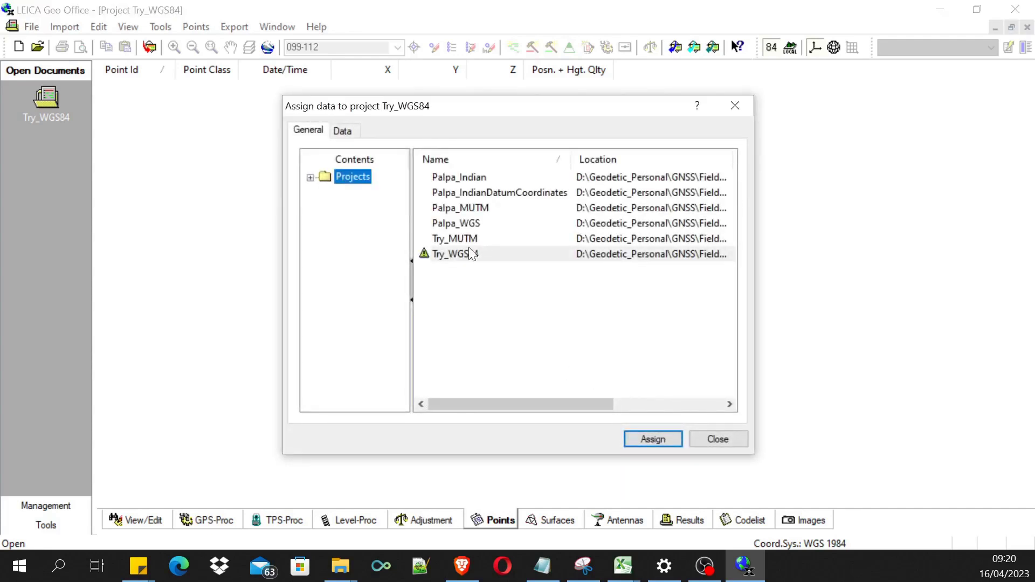
pyautogui.click(471, 253)
pyautogui.click(678, 439)
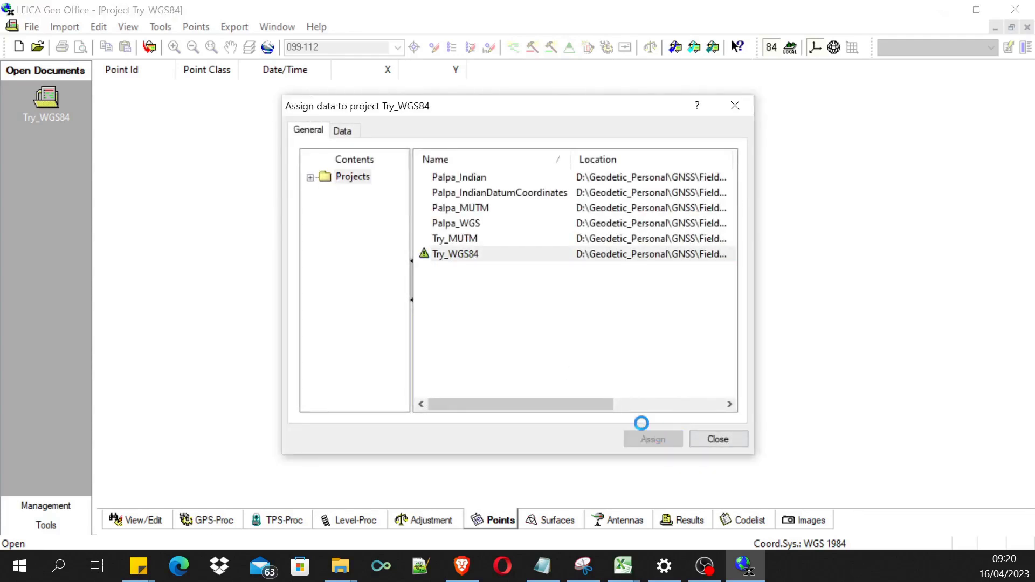
pyautogui.click(733, 443)
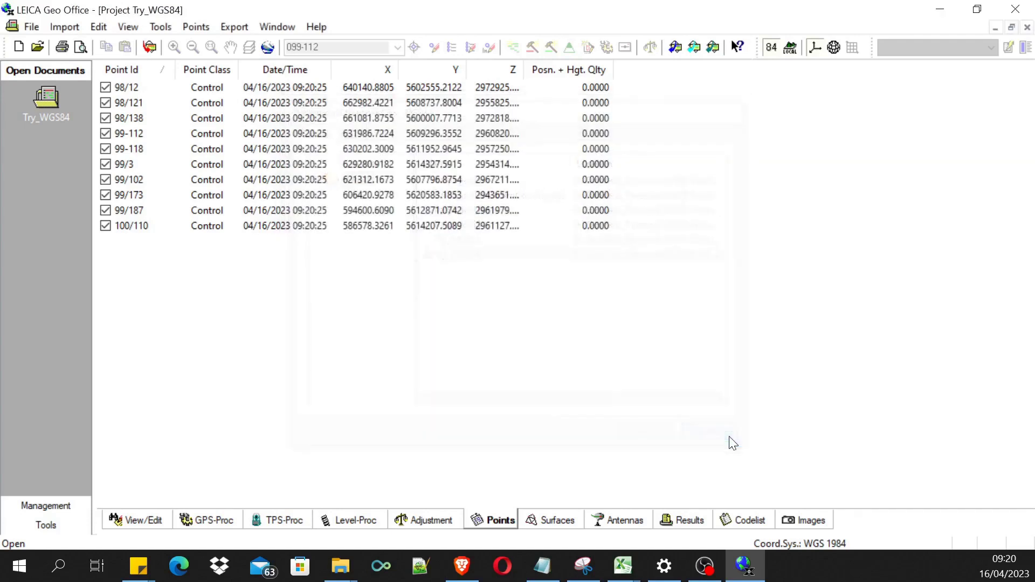